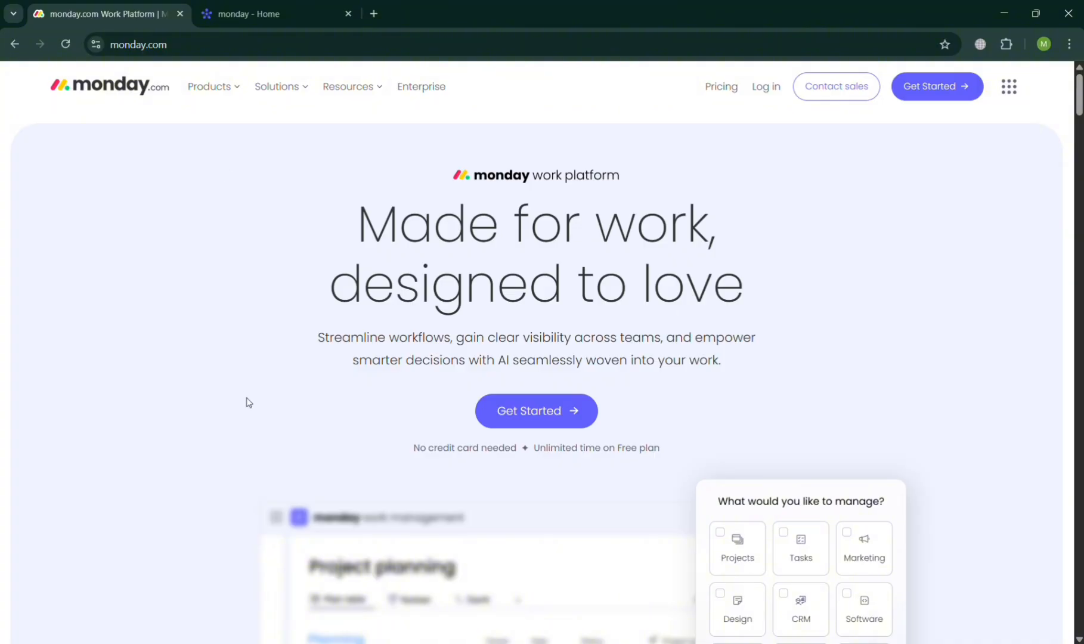
- Look through the monday.com homepage from the work platform introduction down to the Gartner recognition section
scroll(249, 403, down, 10)
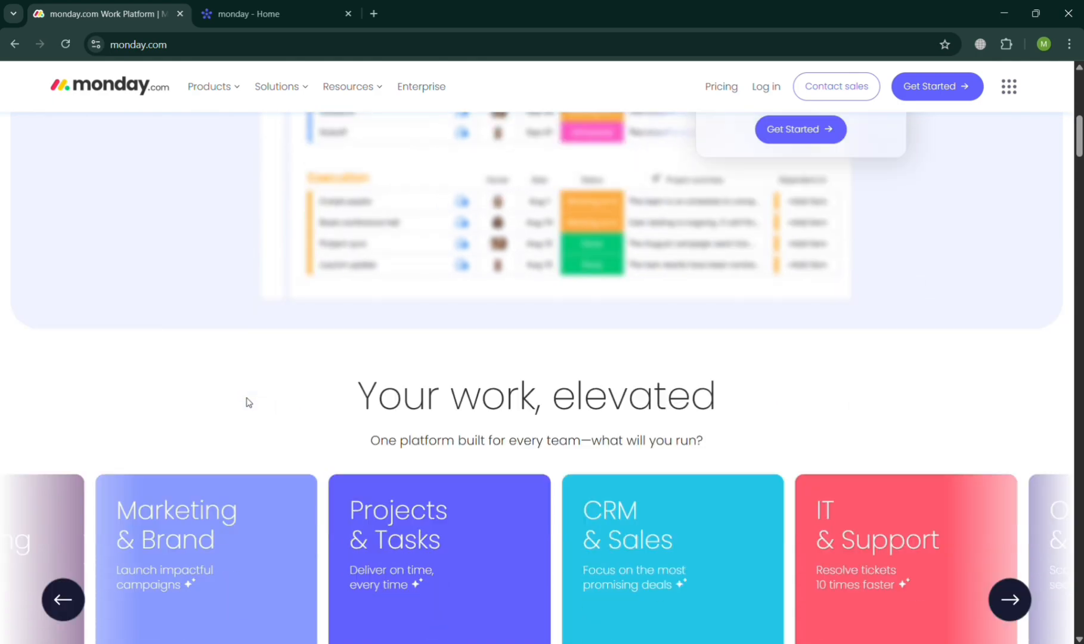
scroll(249, 403, down, 9)
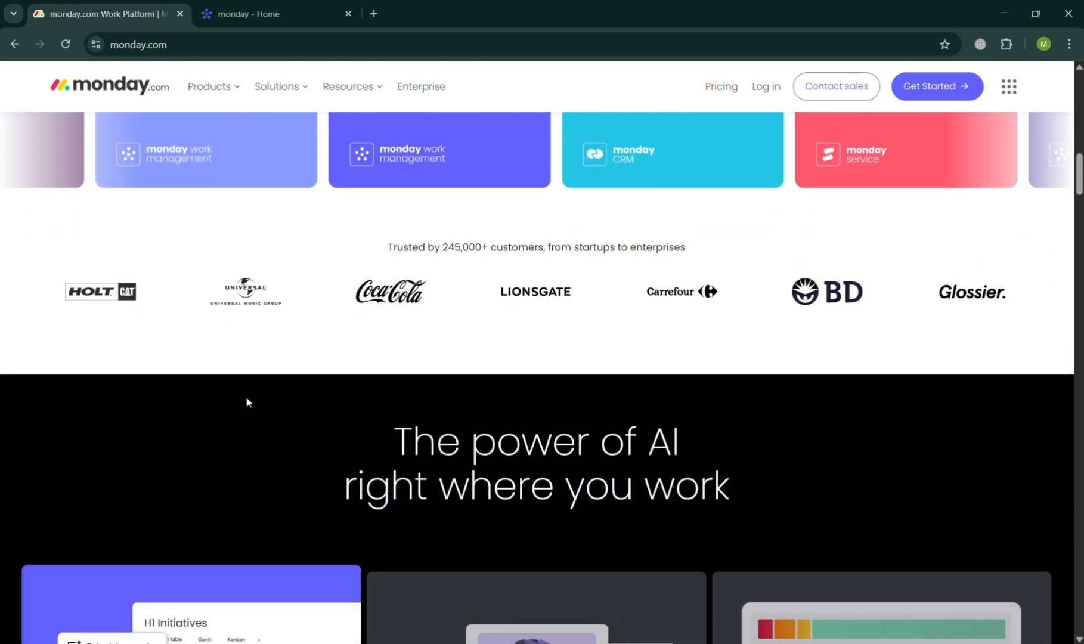
scroll(247, 402, down, 6)
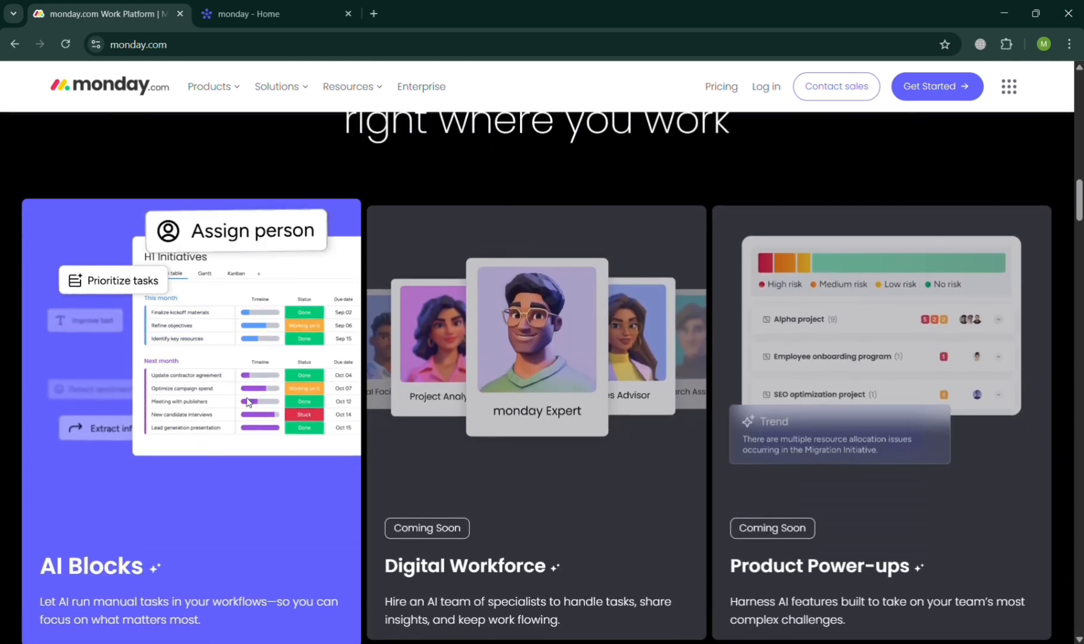
scroll(249, 403, down, 10)
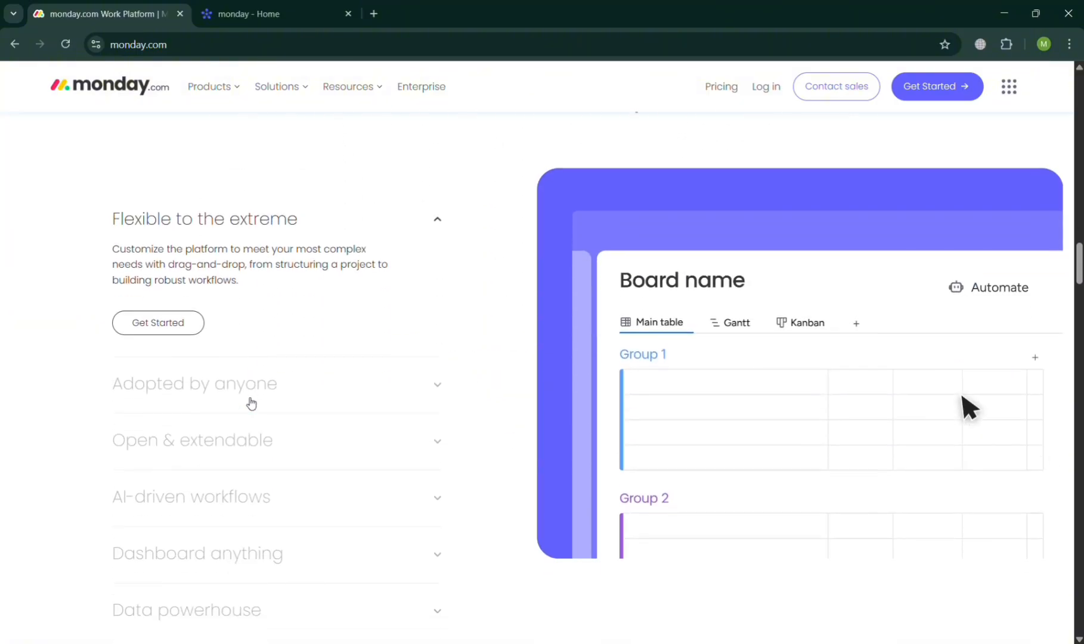
scroll(249, 403, down, 20)
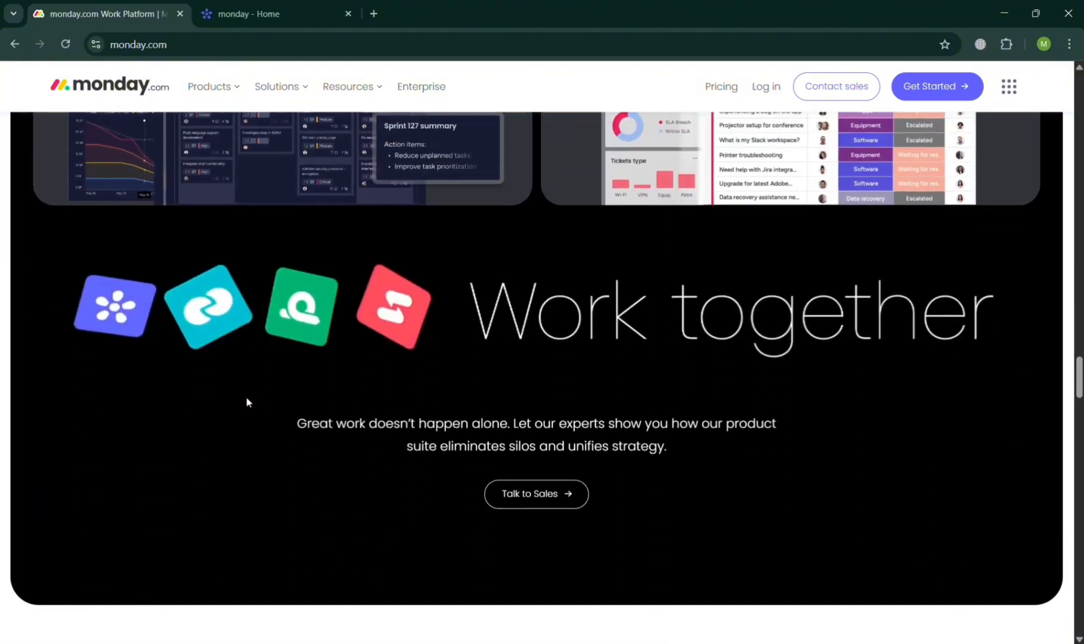
scroll(247, 402, down, 20)
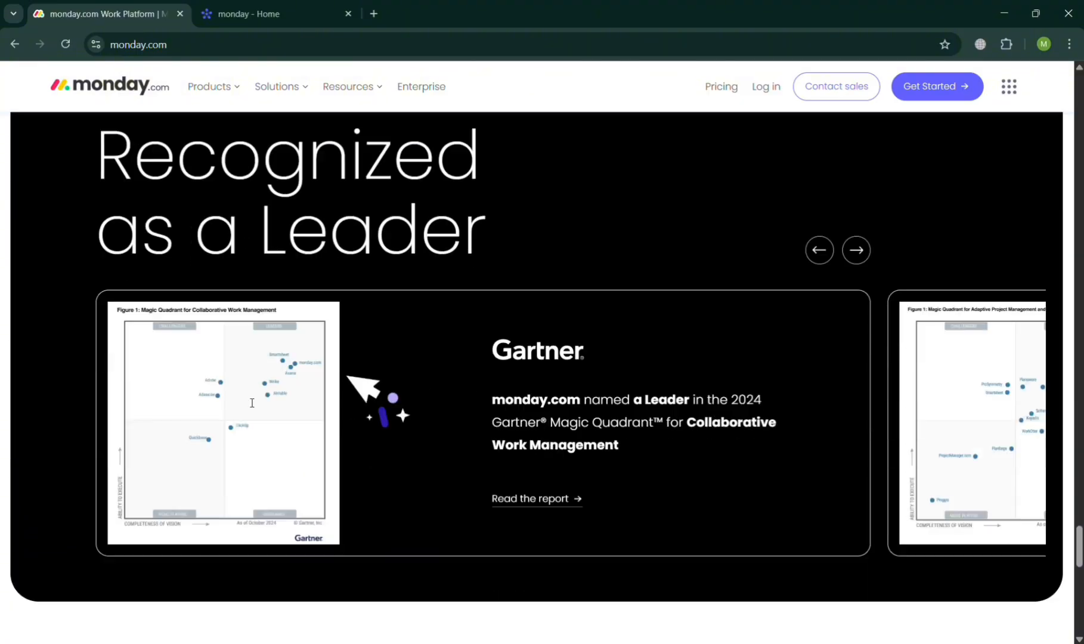
scroll(250, 403, down, 15)
scroll(250, 402, up, 12)
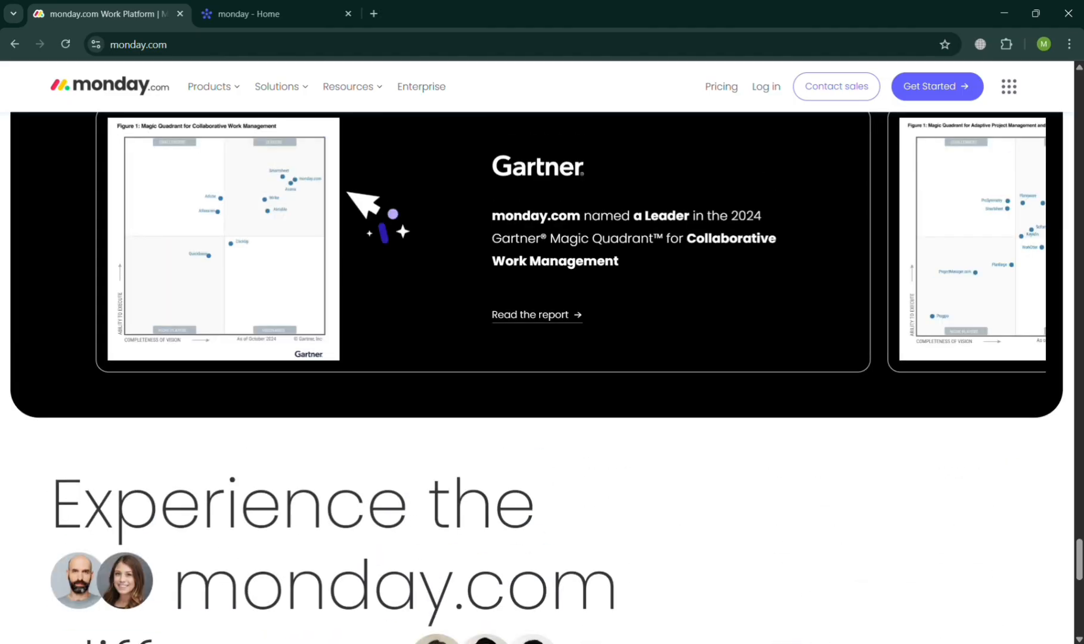
scroll(249, 403, up, 20)
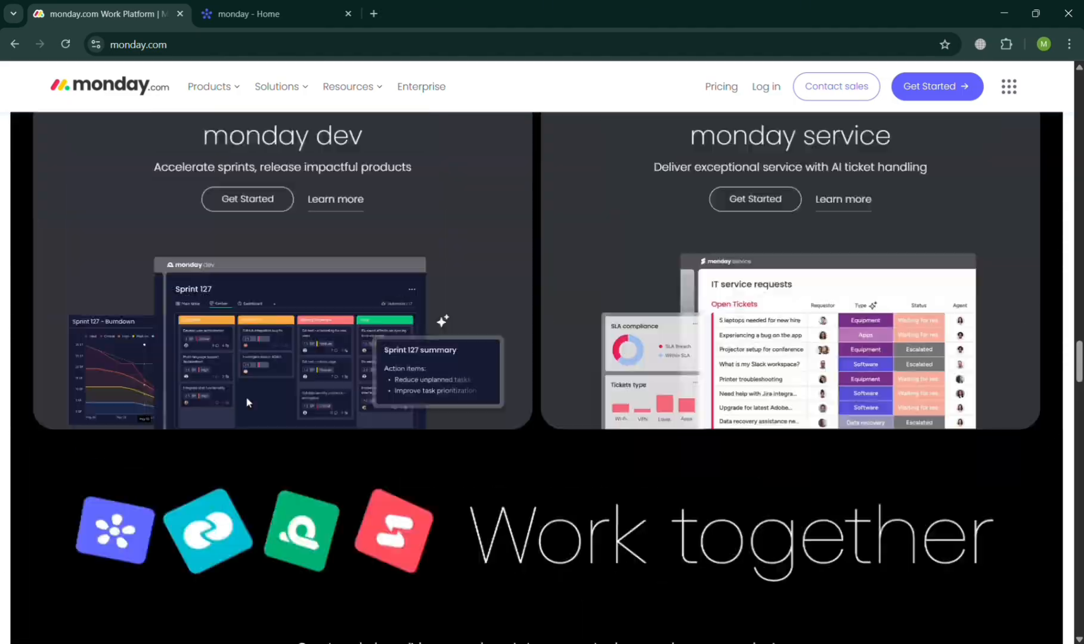
scroll(247, 402, up, 20)
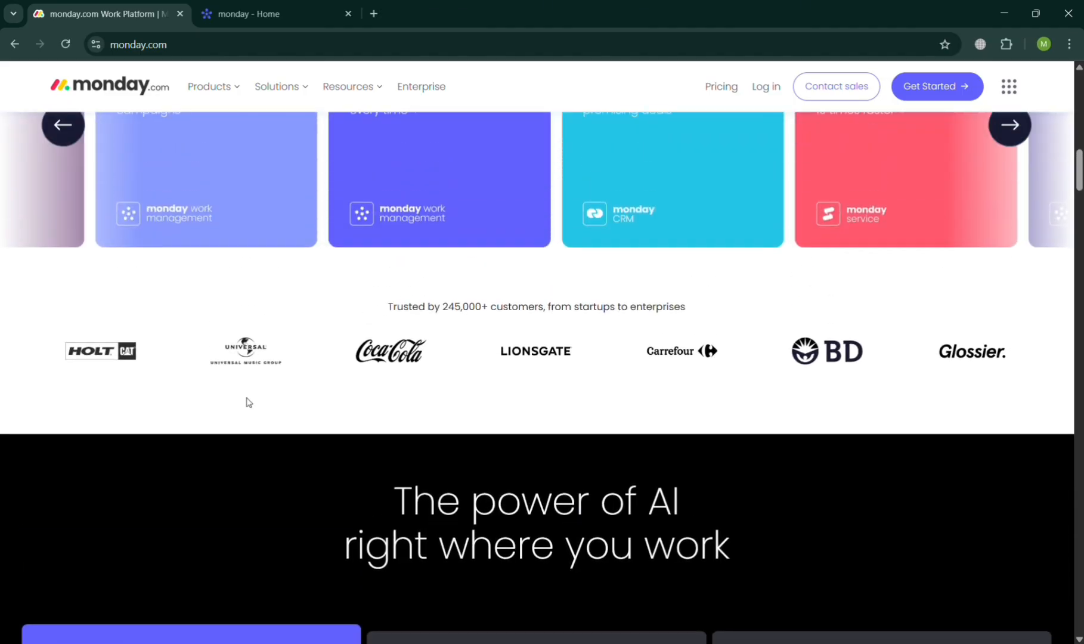
scroll(249, 403, up, 10)
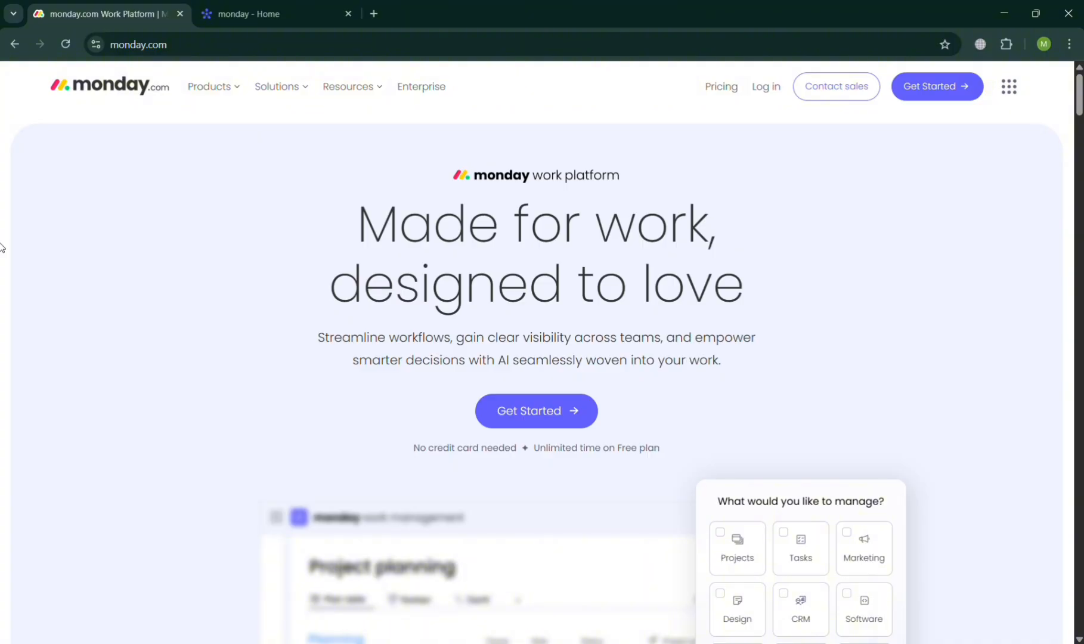
- Examine what monday.com offers under Products, Solutions and Resources
click(233, 90)
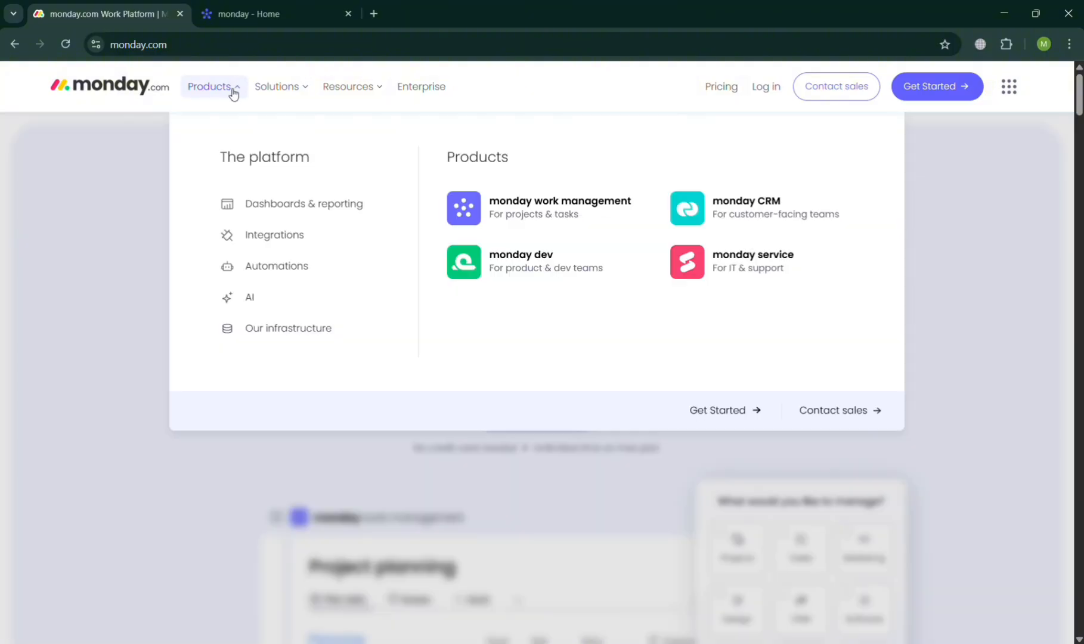
click(297, 102)
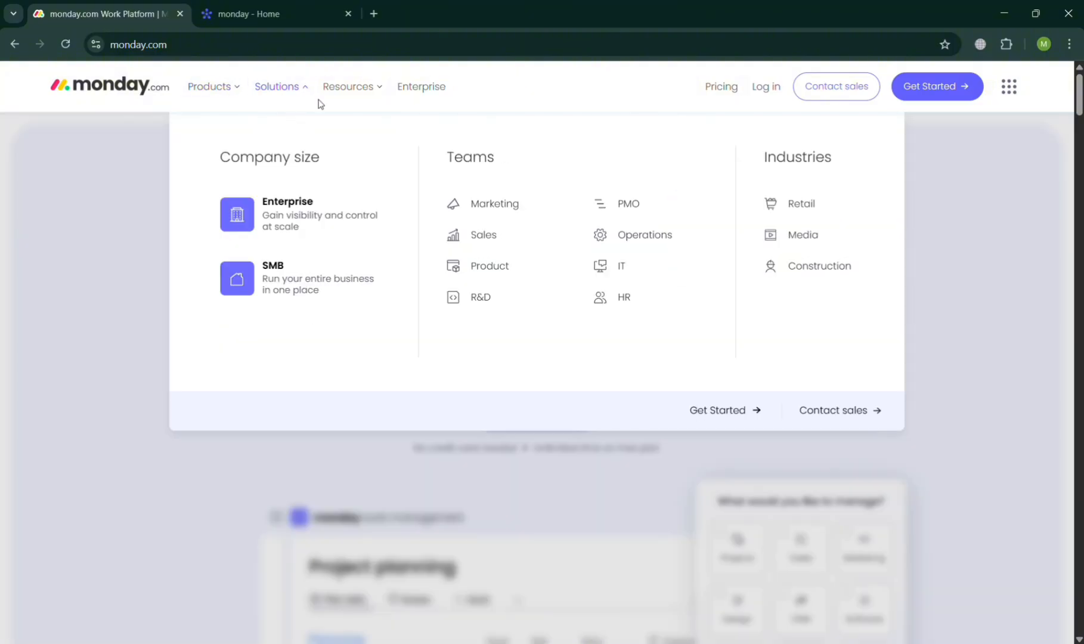
click(375, 87)
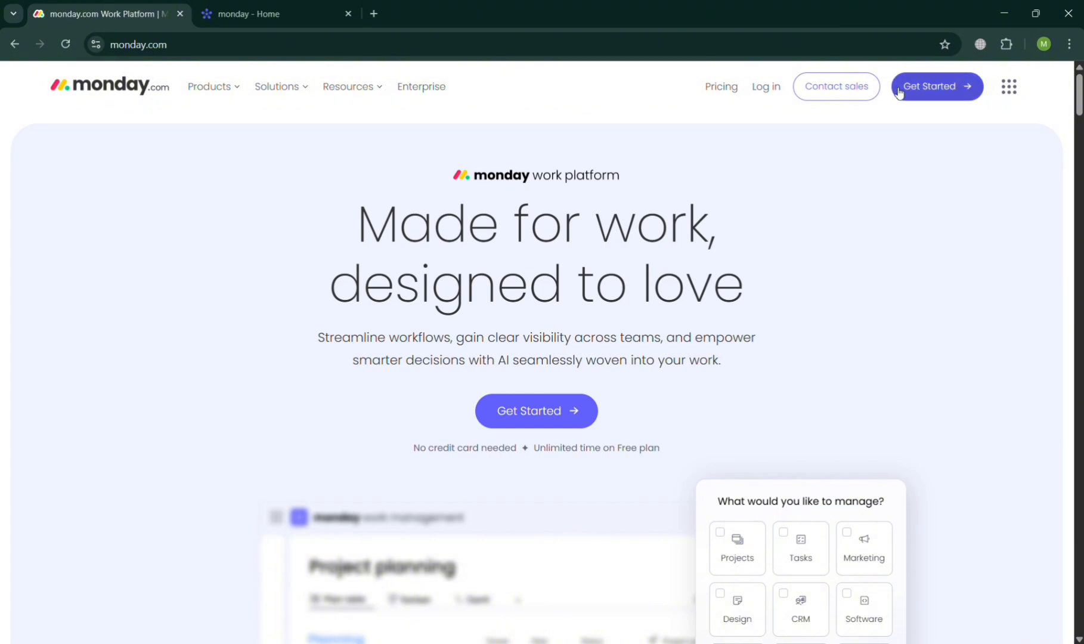
- Switch to the monday work management account and look over its recent boards, update feed and workspaces
click(322, 5)
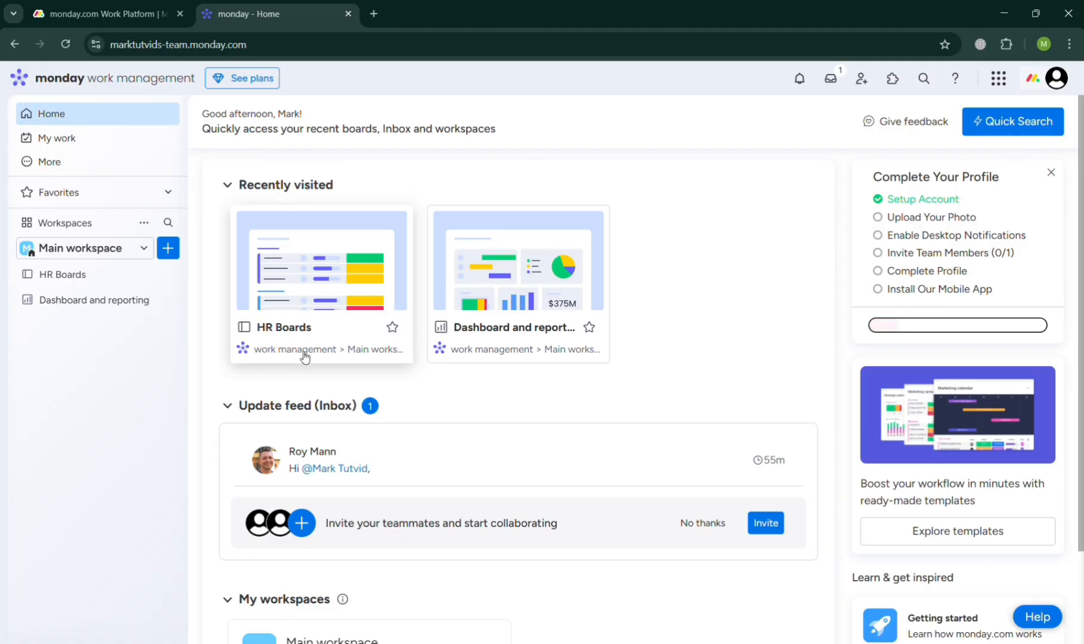
scroll(324, 341, down, 2)
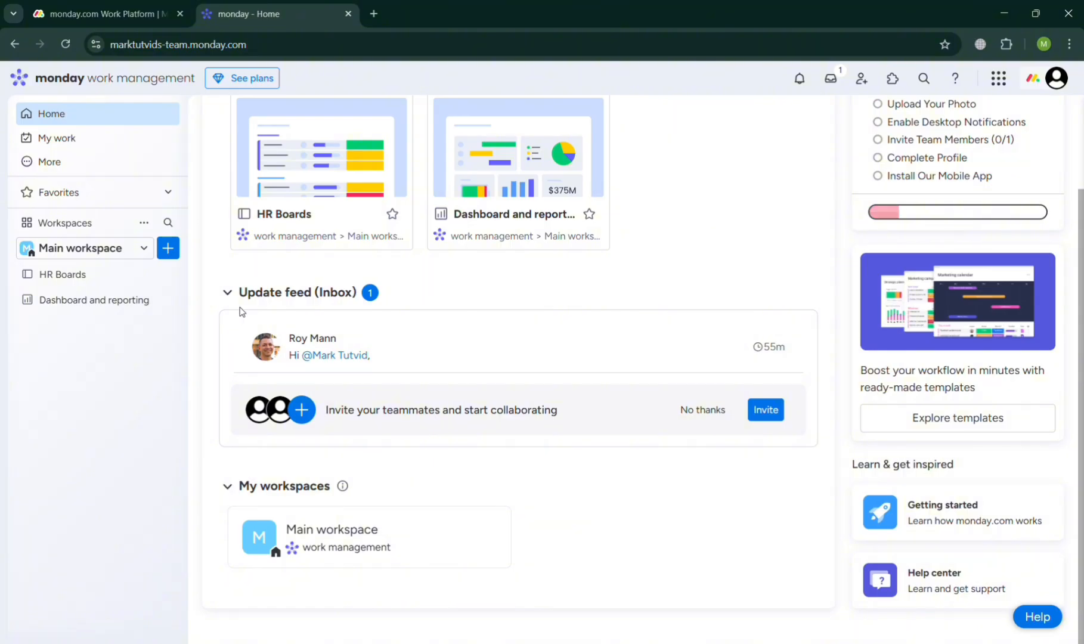
scroll(244, 312, up, 2)
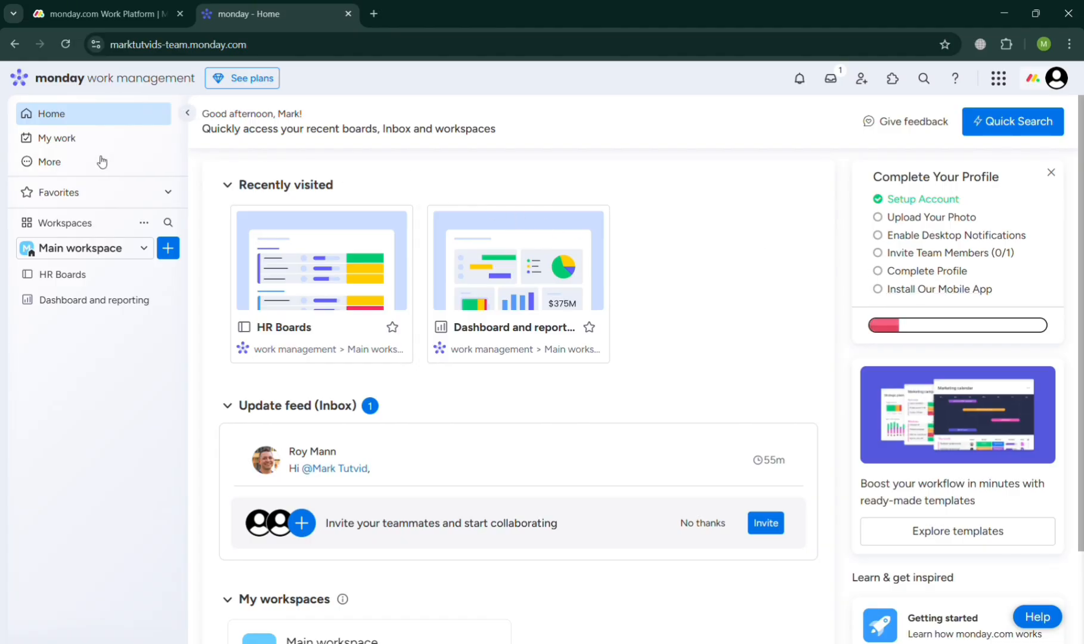
- Open the template center from the Main workspace and show the HR category of the general templates
click(175, 251)
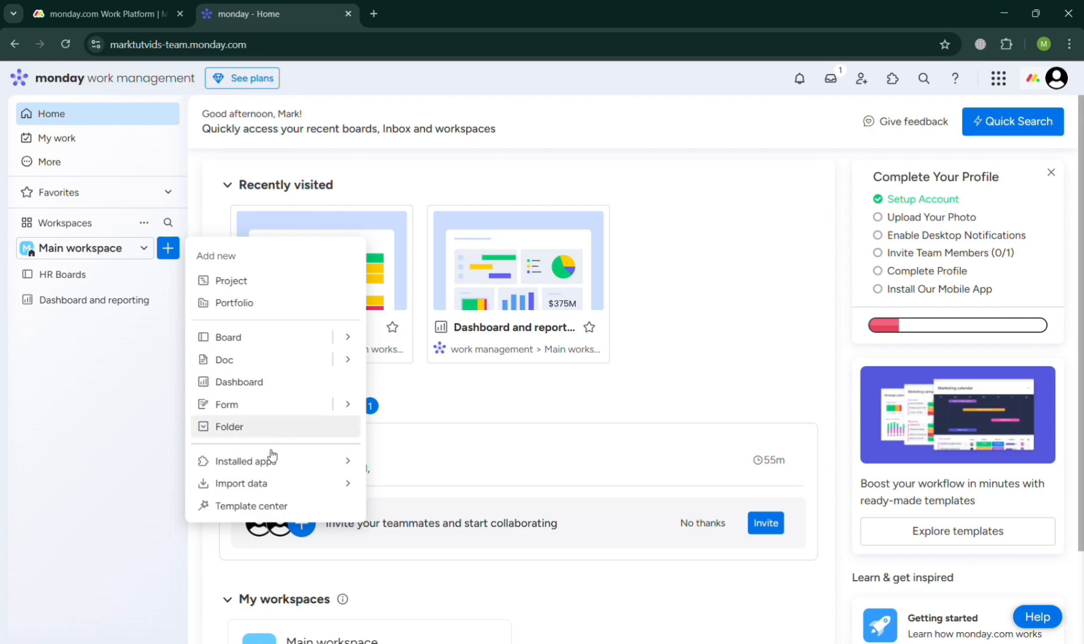
click(275, 508)
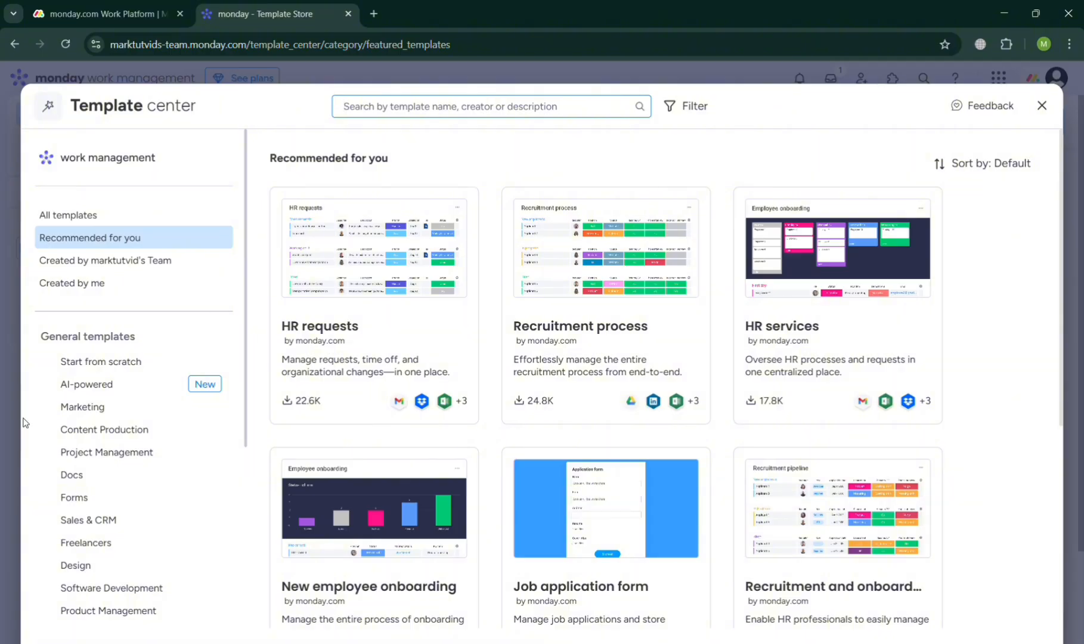
scroll(122, 432, down, 3)
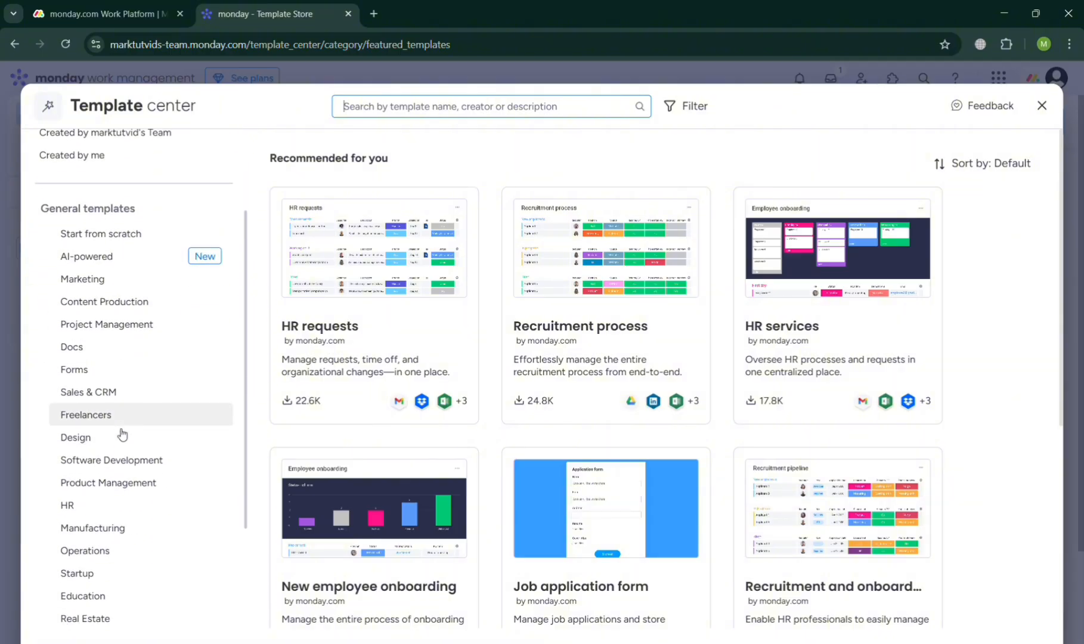
scroll(122, 433, down, 3)
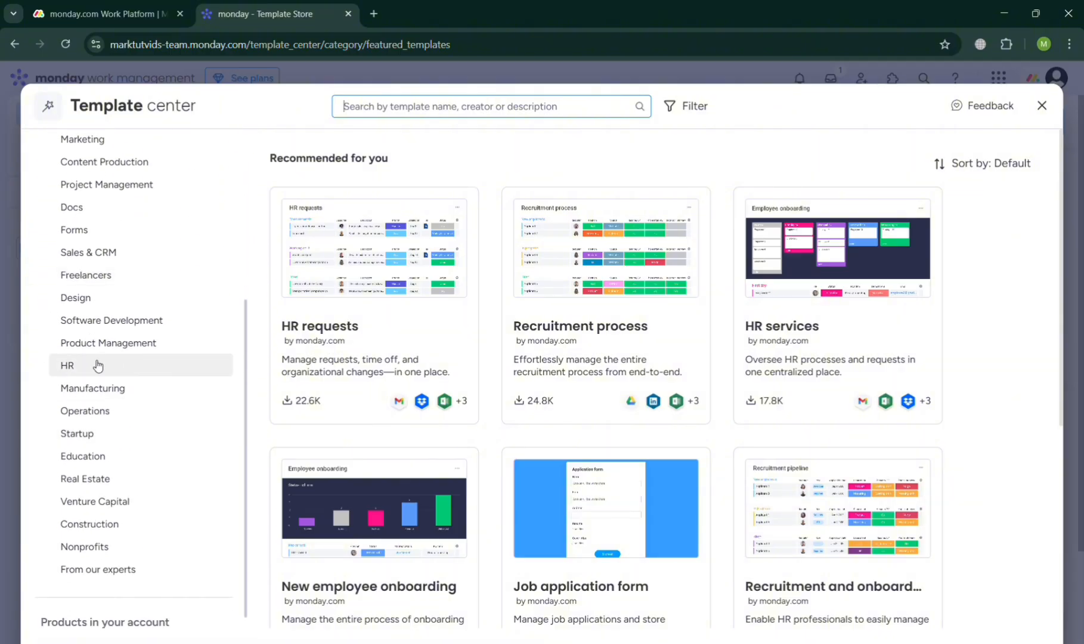
click(97, 365)
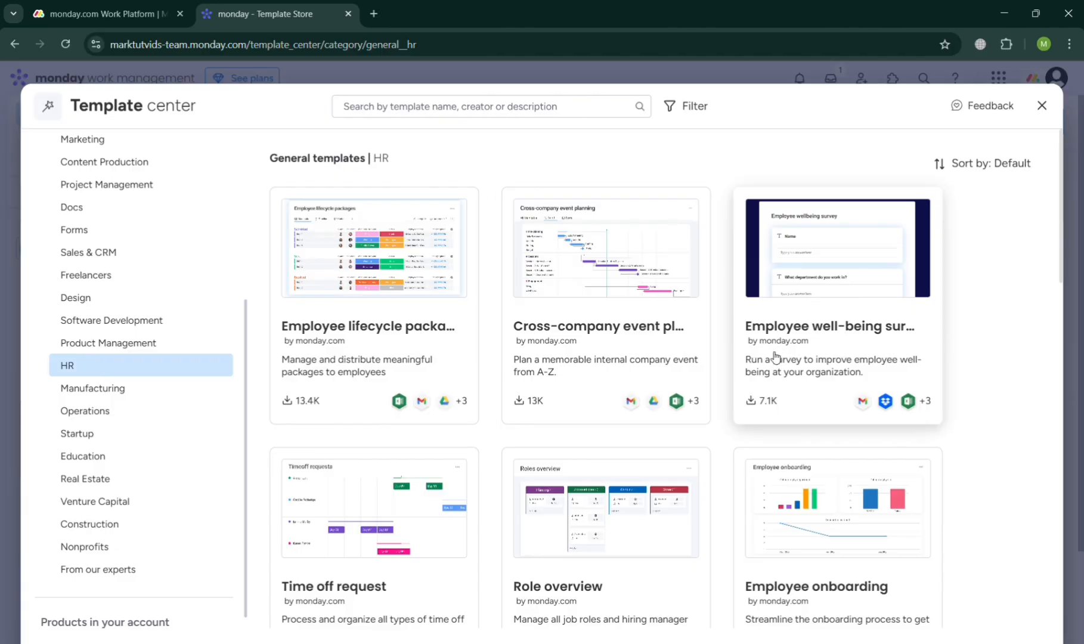
- Add the HR services template to the Main workspace
scroll(568, 525, down, 8)
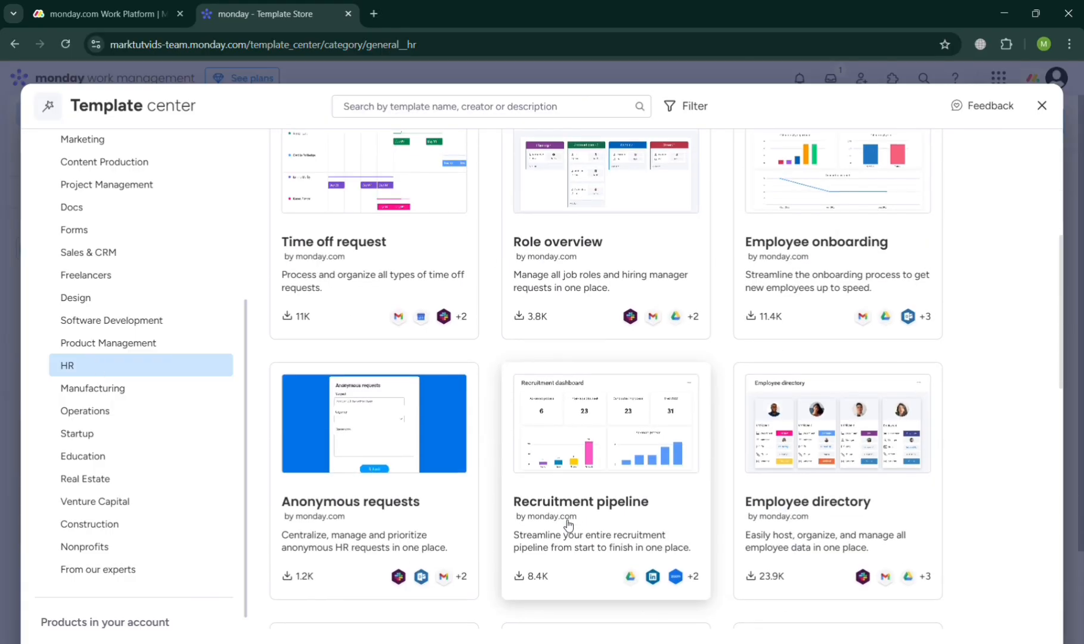
scroll(568, 524, down, 3)
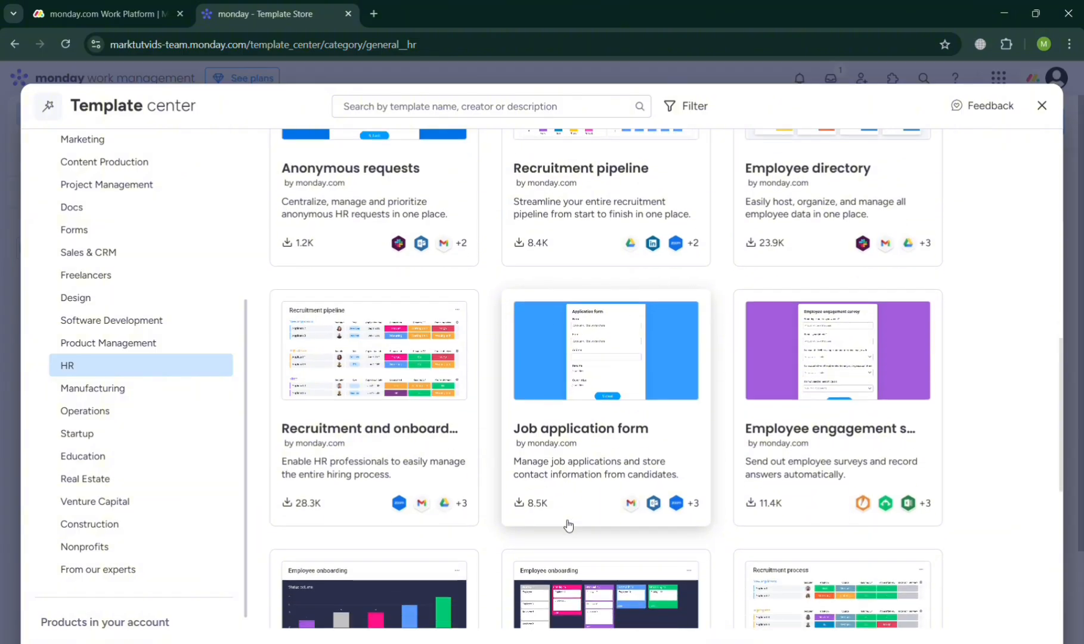
scroll(568, 525, down, 6)
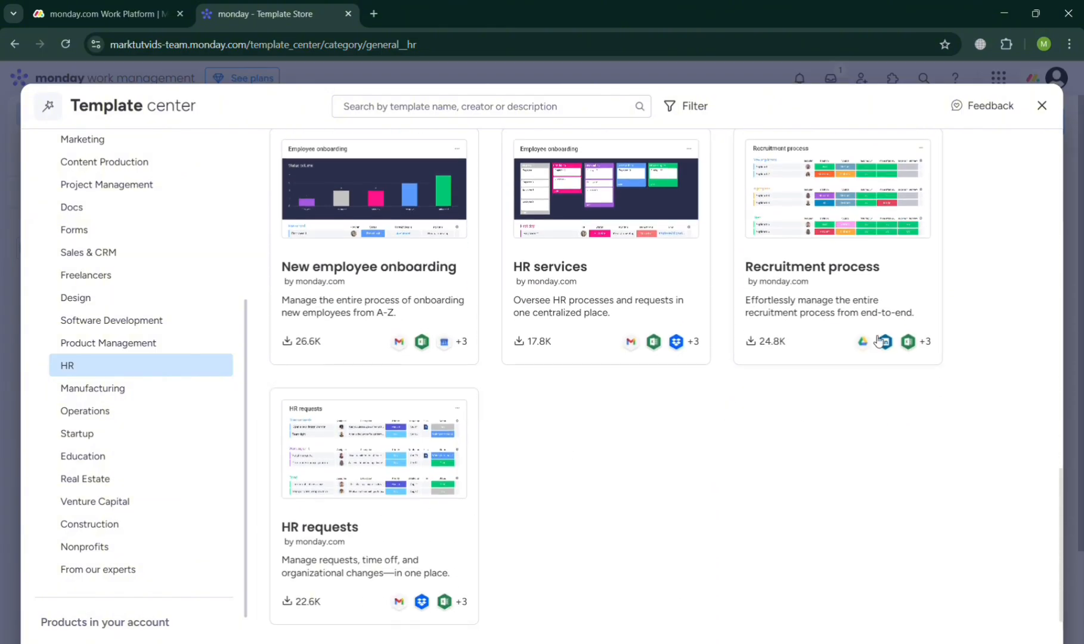
click(601, 210)
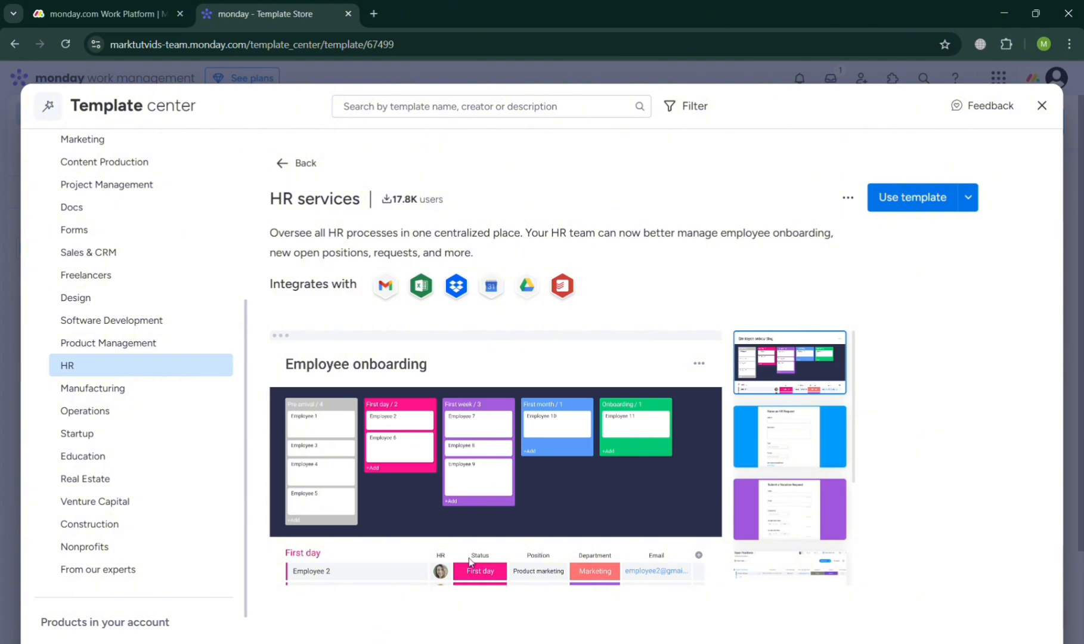
click(913, 198)
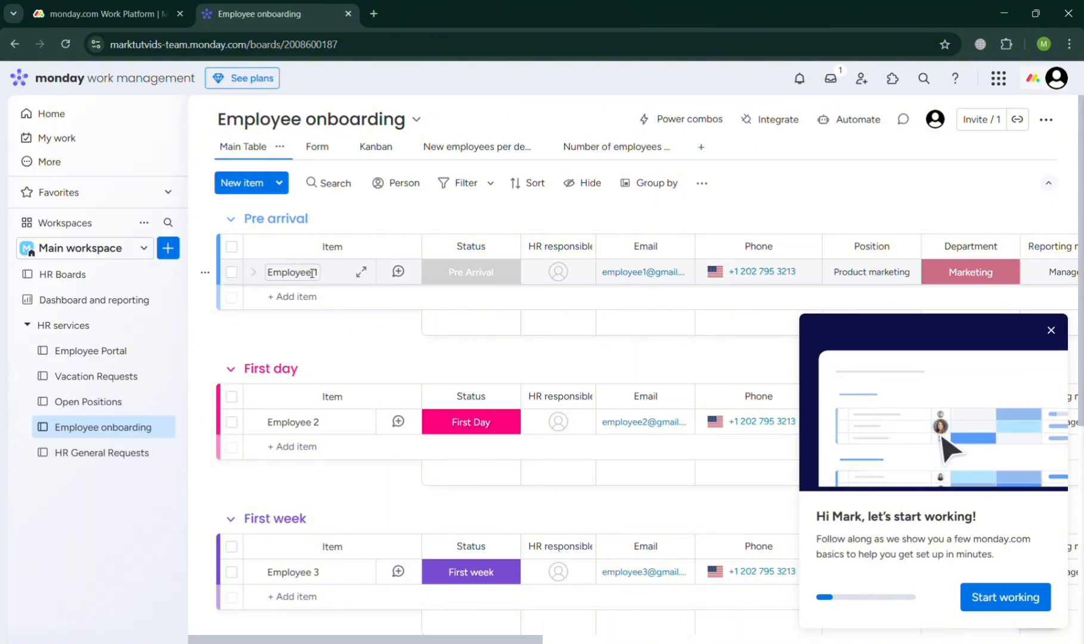
- Dismiss the getting-started pop-up and look over the groups of the Employee onboarding board
click(1053, 331)
scroll(417, 607, down, 4)
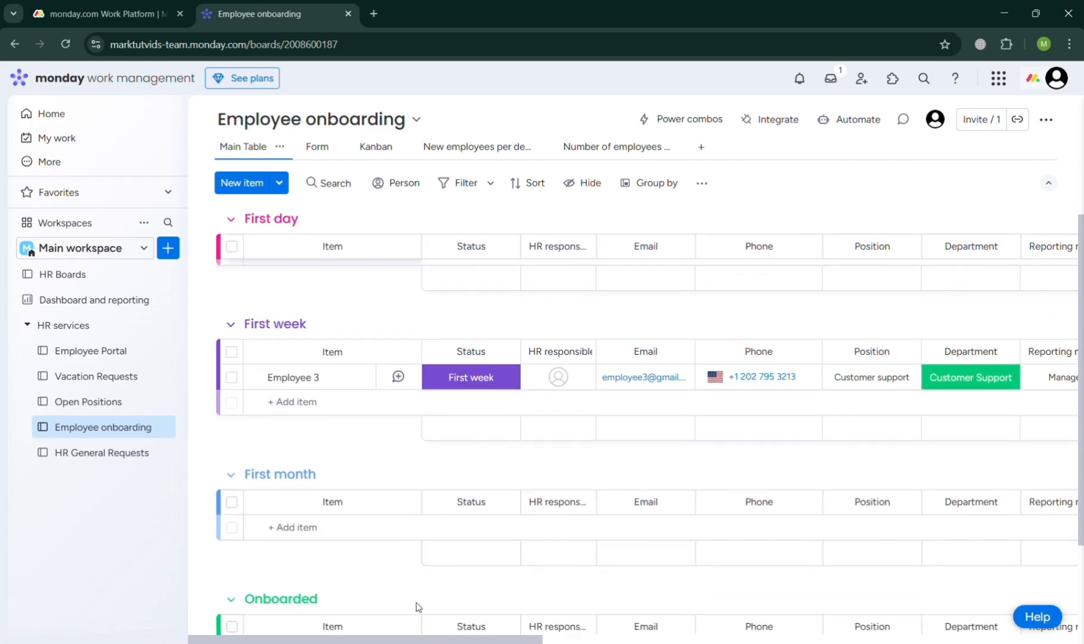
scroll(417, 607, up, 5)
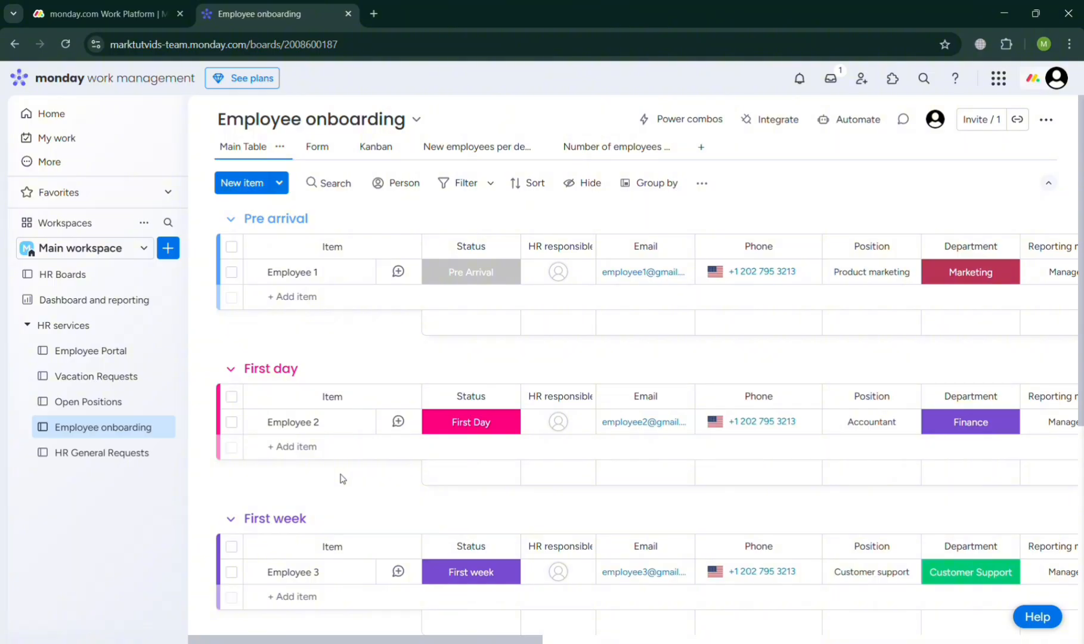
- Examine the columns of the Employee onboarding board, from status and contact details to the training session scheduling
click(275, 453)
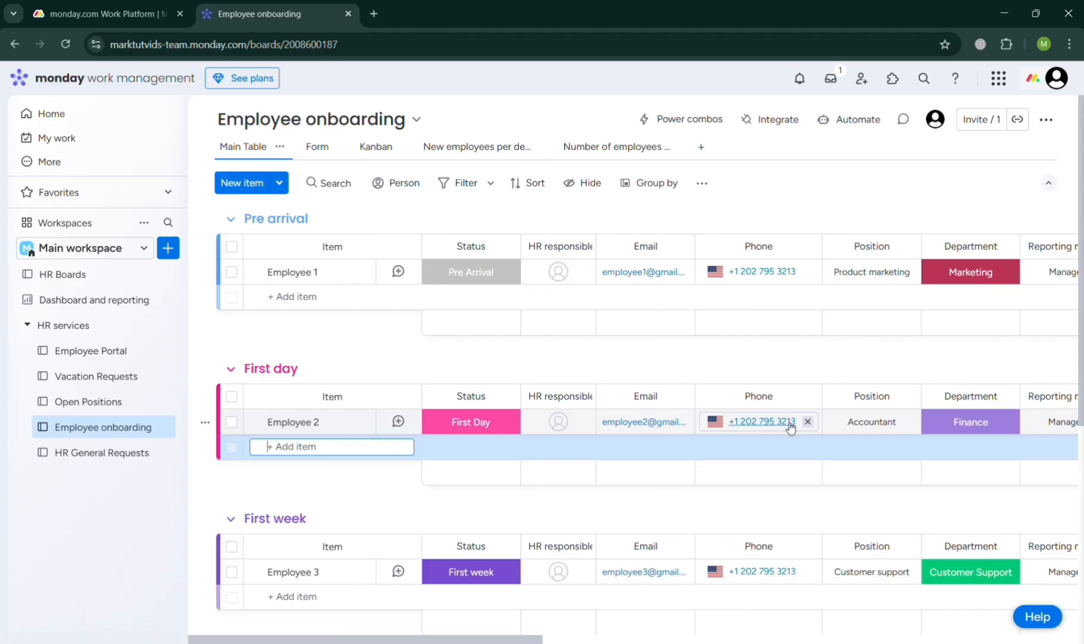
scroll(865, 433, right, 5)
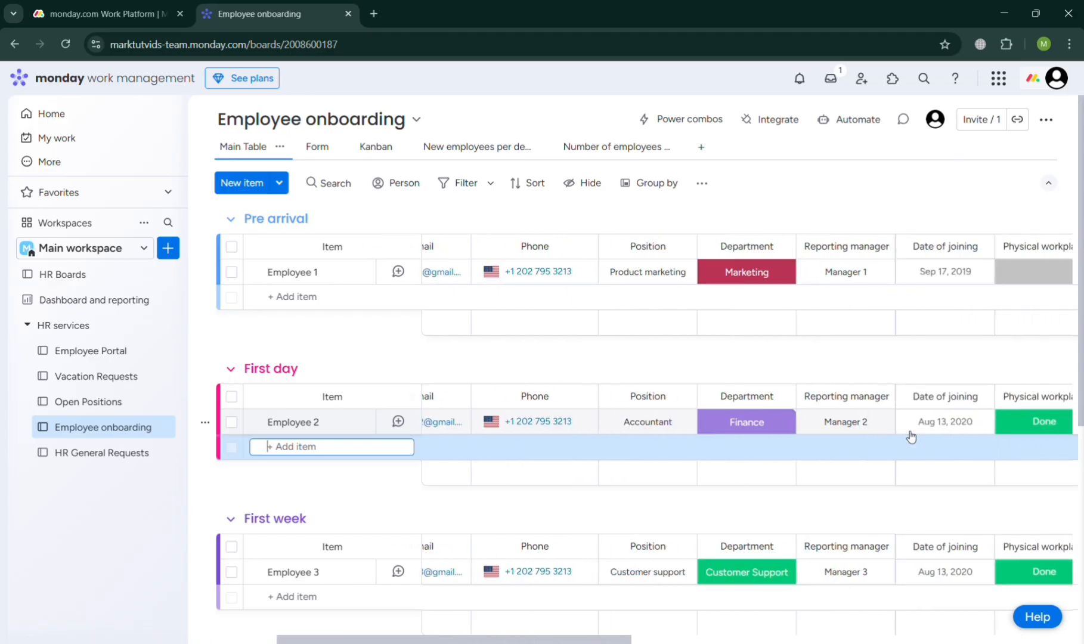
scroll(911, 437, right, 8)
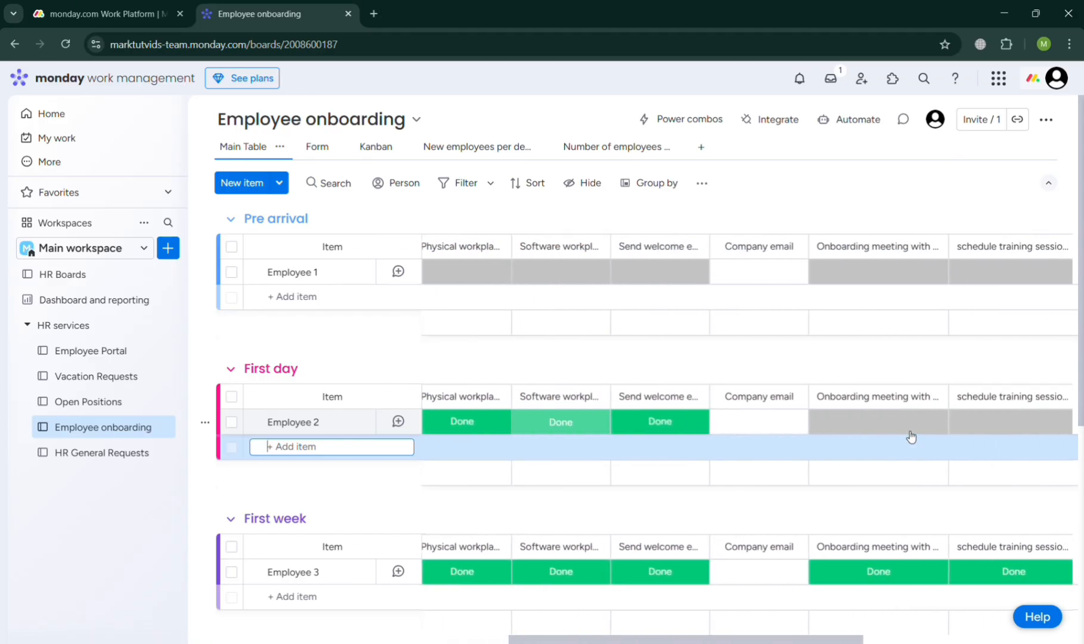
scroll(911, 436, left, 15)
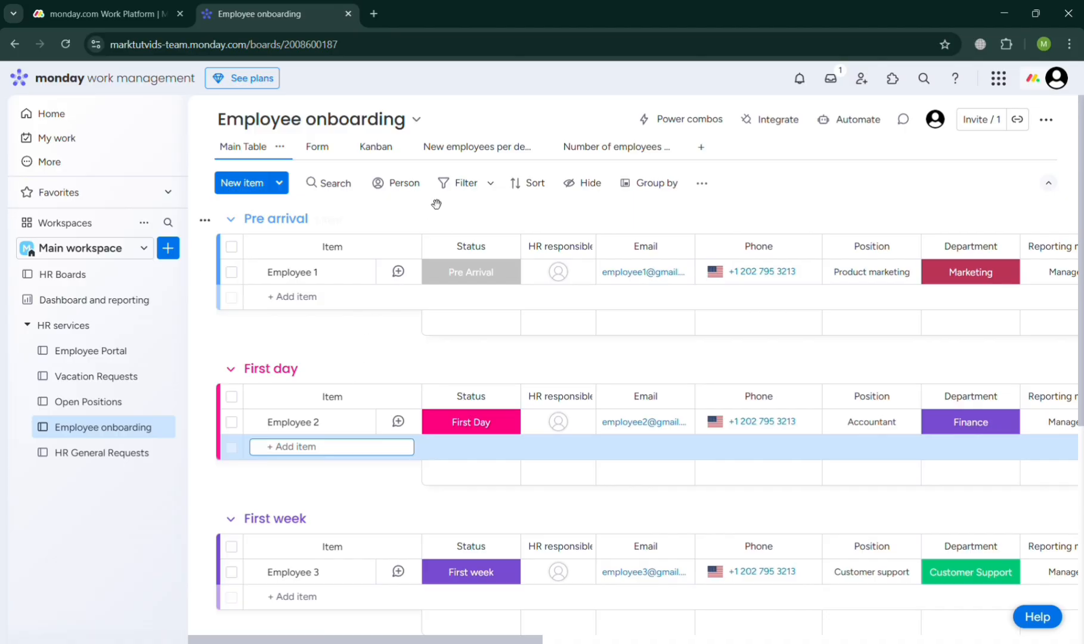
- Add a new group below the Onboarded group of the Employee onboarding board and delete it again
scroll(373, 362, down, 5)
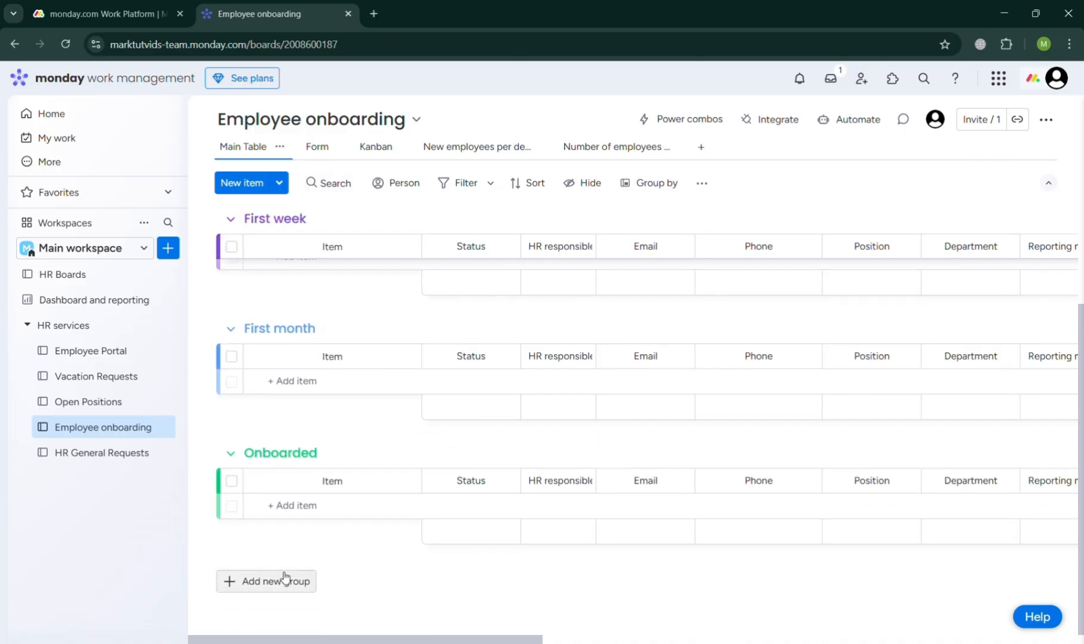
click(285, 580)
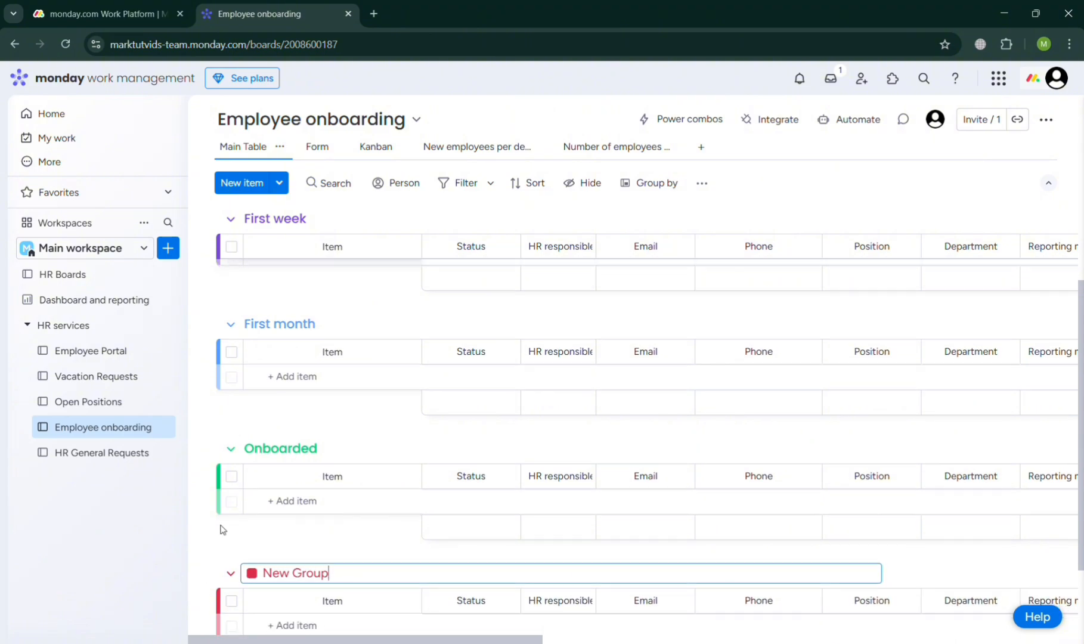
click(205, 501)
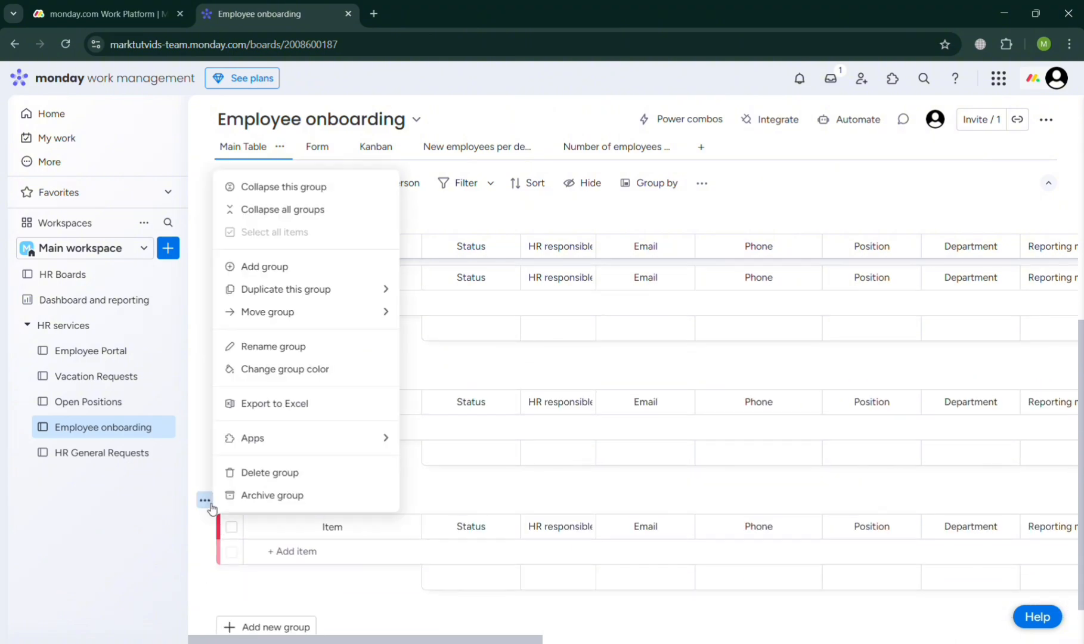
click(263, 474)
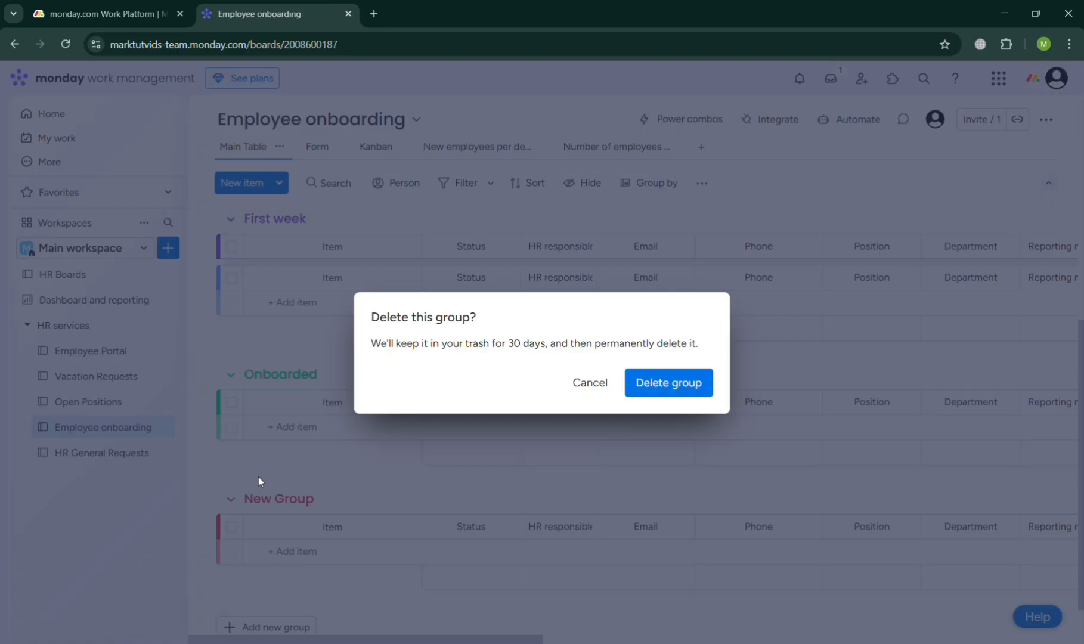
click(680, 401)
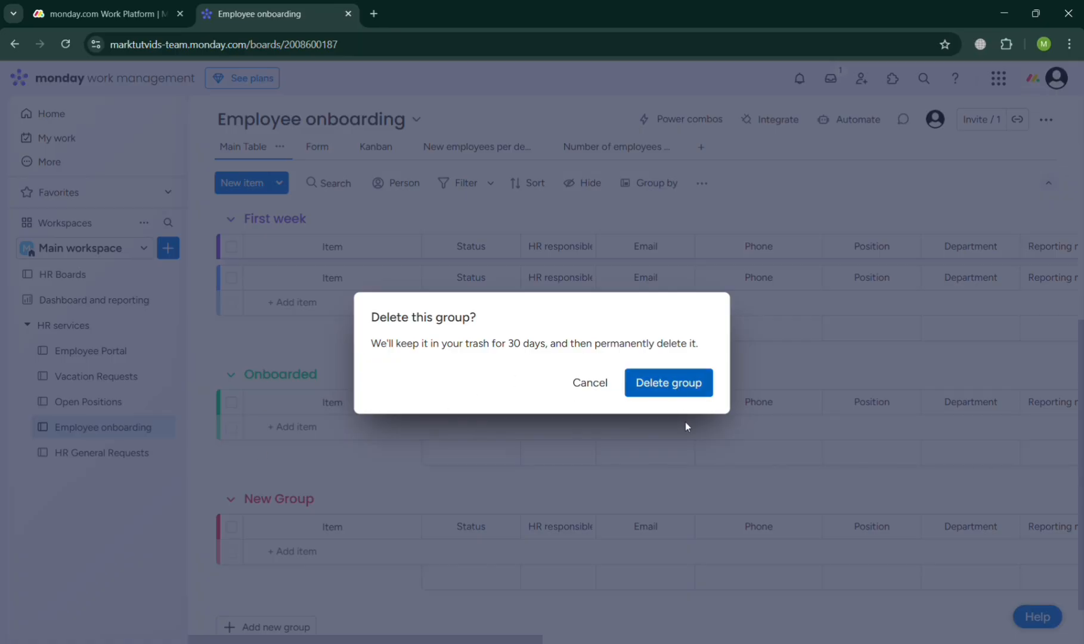
click(688, 392)
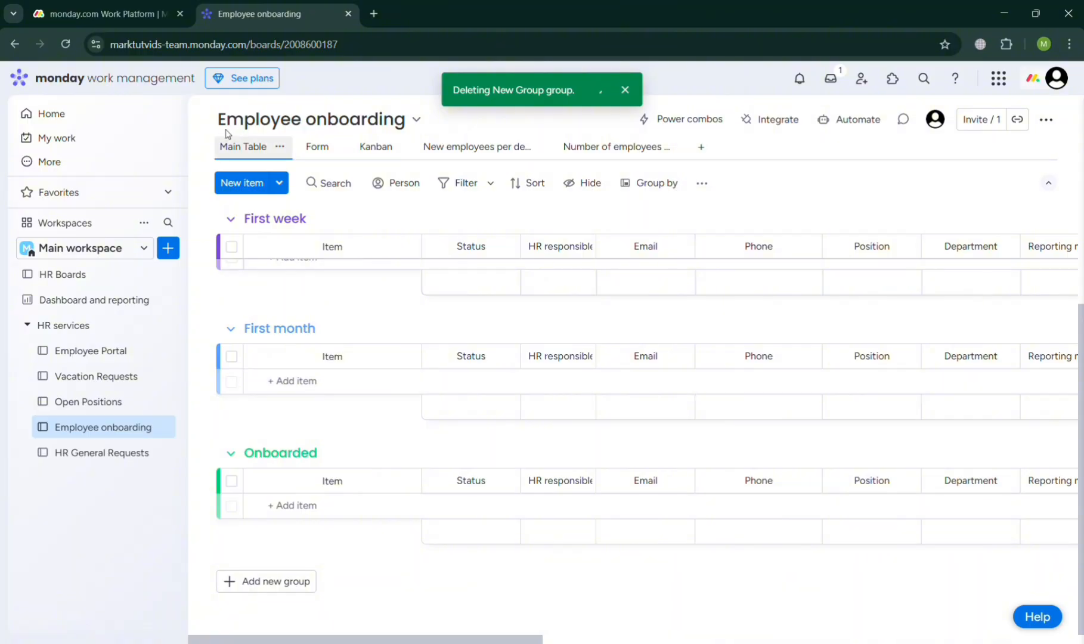
- Open the board's Form view and go through the form builder introduction until it is dismissed
click(318, 149)
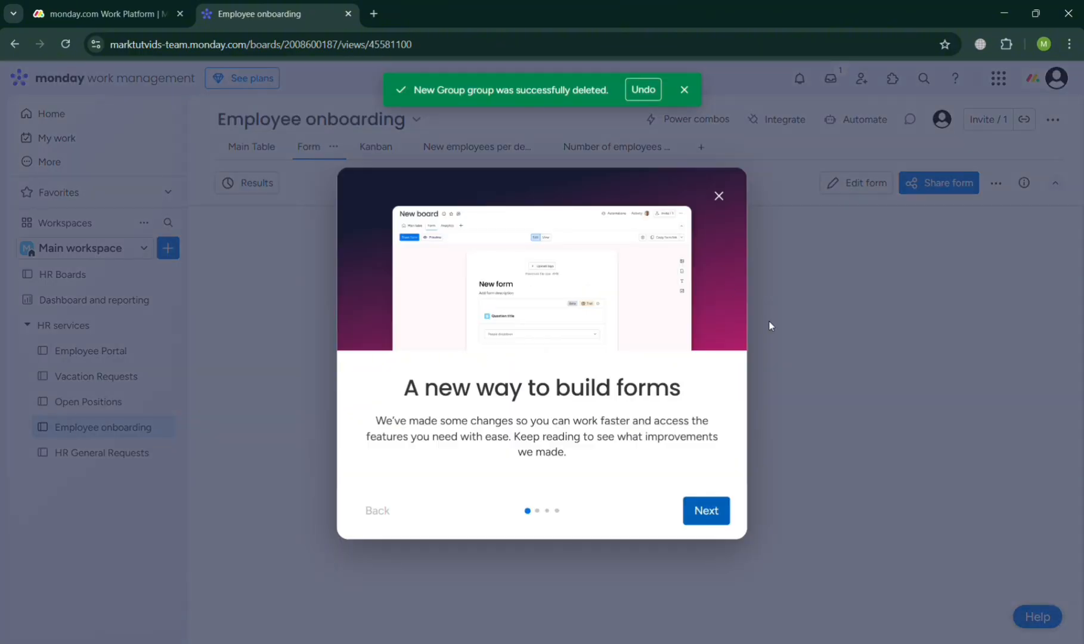
click(723, 512)
click(727, 508)
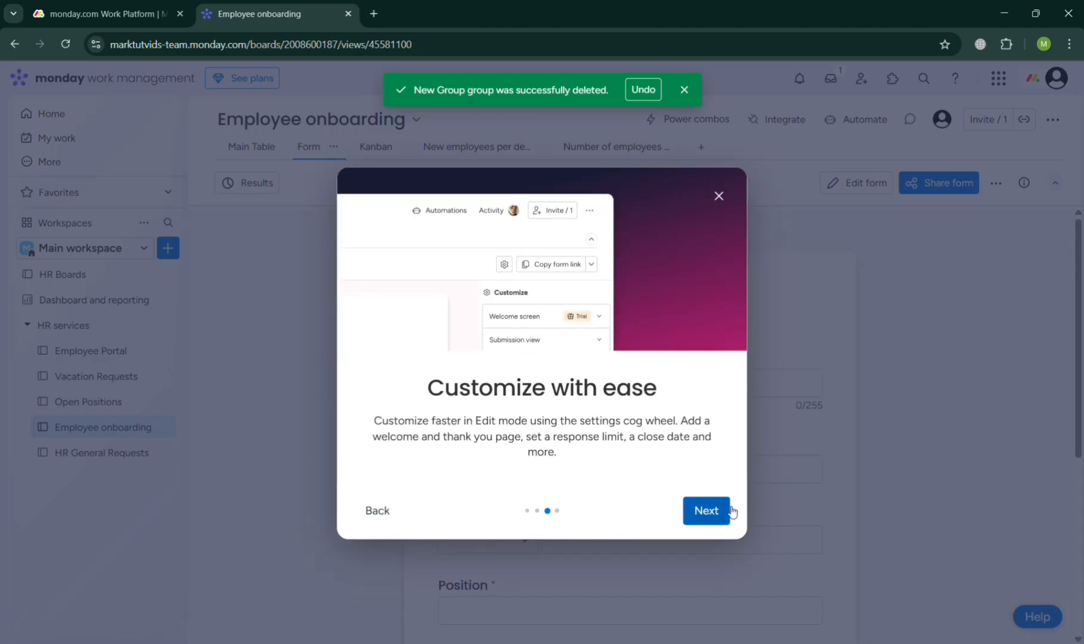
click(730, 511)
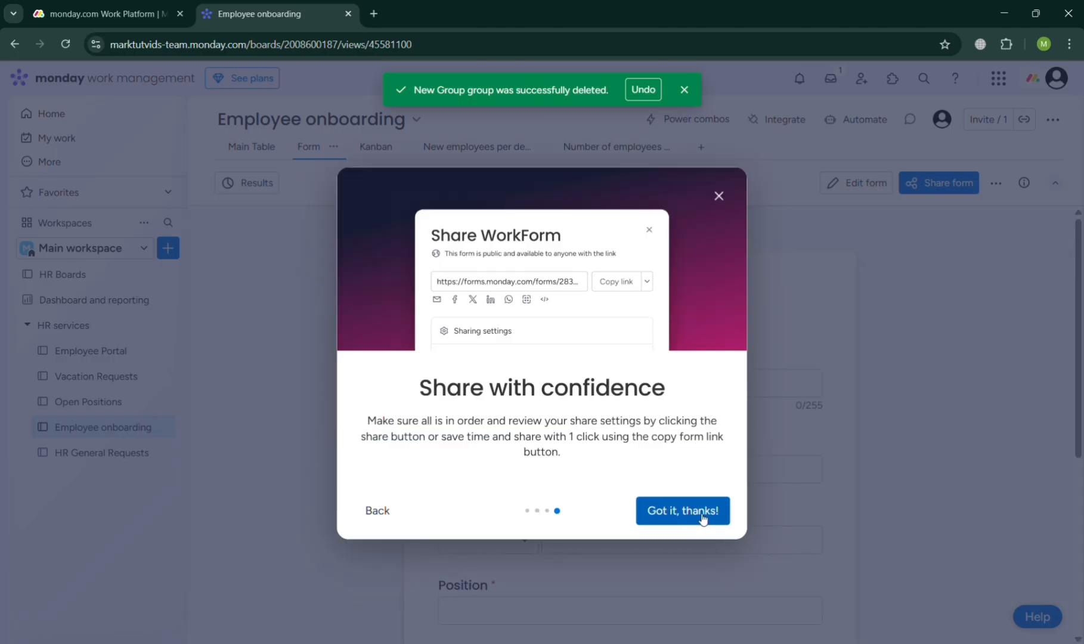
click(700, 517)
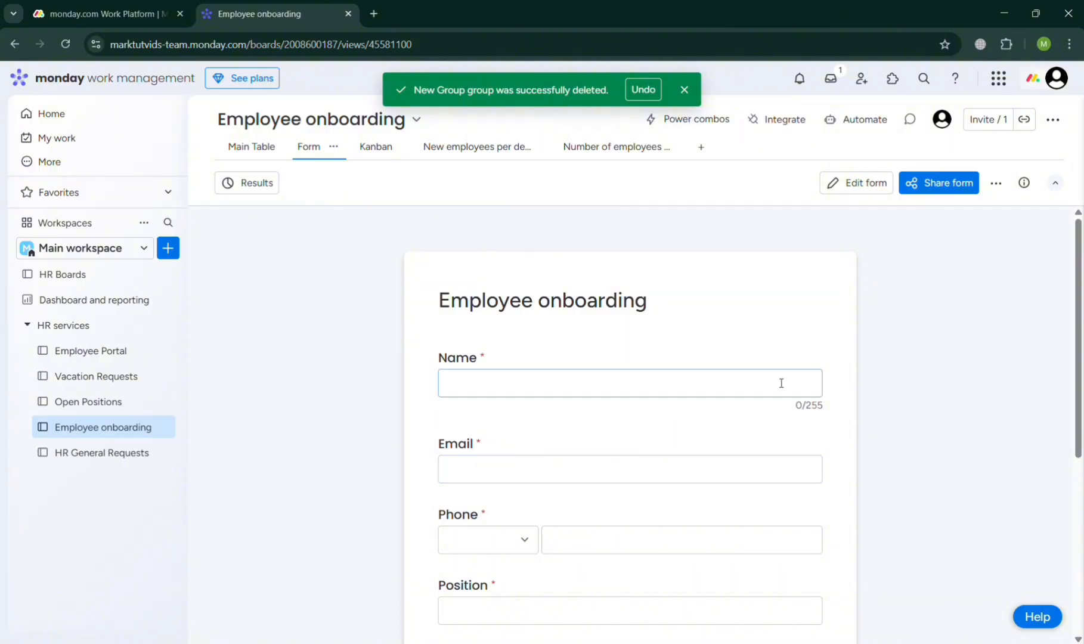
- Look over the fields of the Employee onboarding form and the choices offered for Department
scroll(716, 453, down, 5)
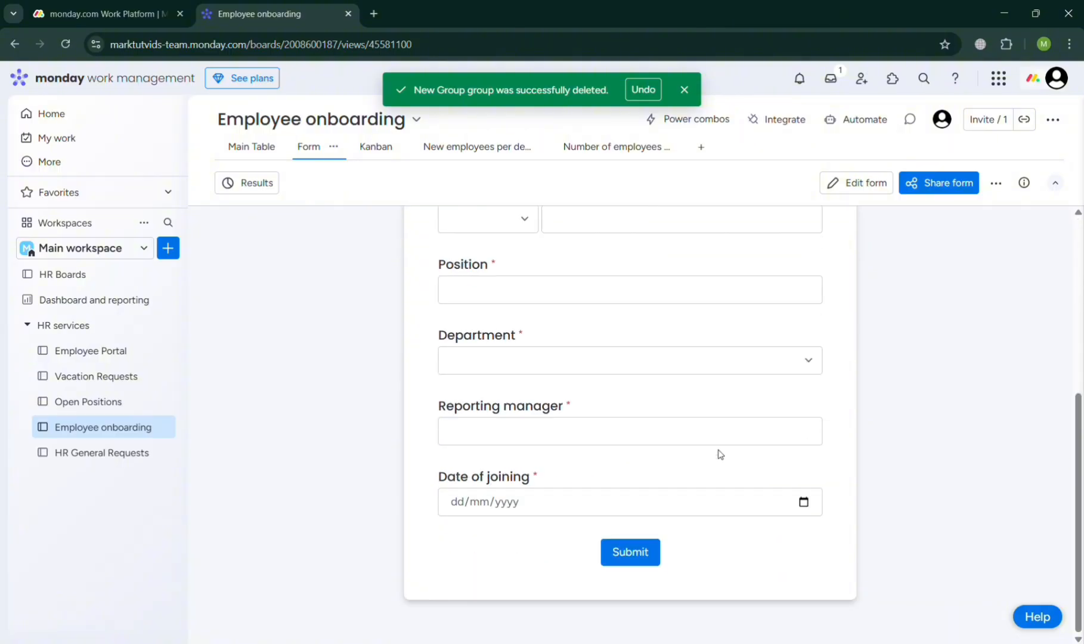
scroll(788, 367, up, 5)
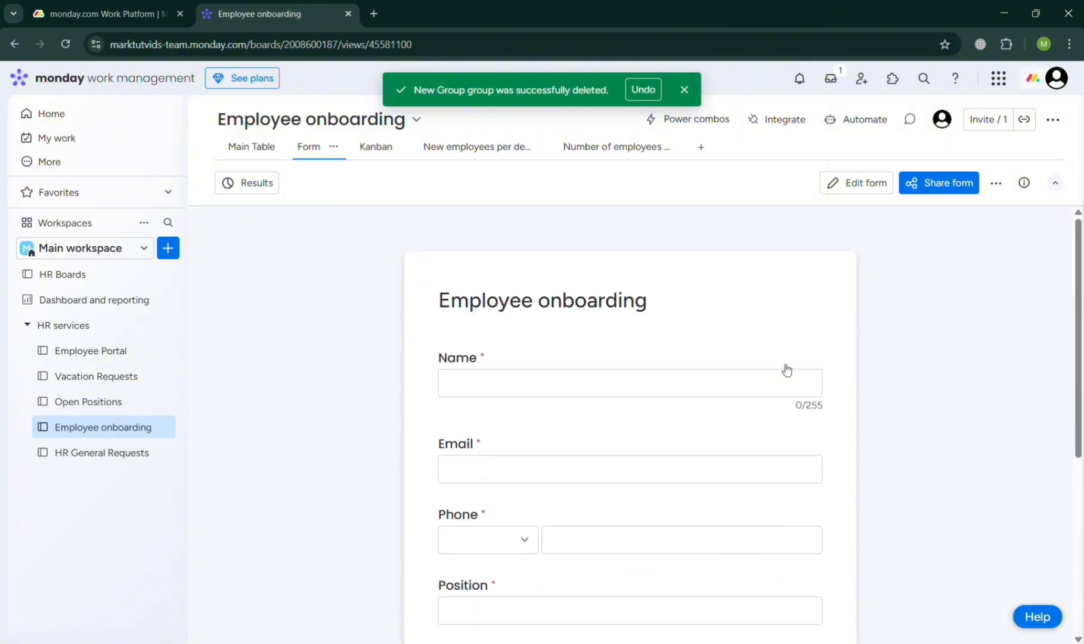
scroll(786, 368, down, 2)
scroll(783, 369, down, 3)
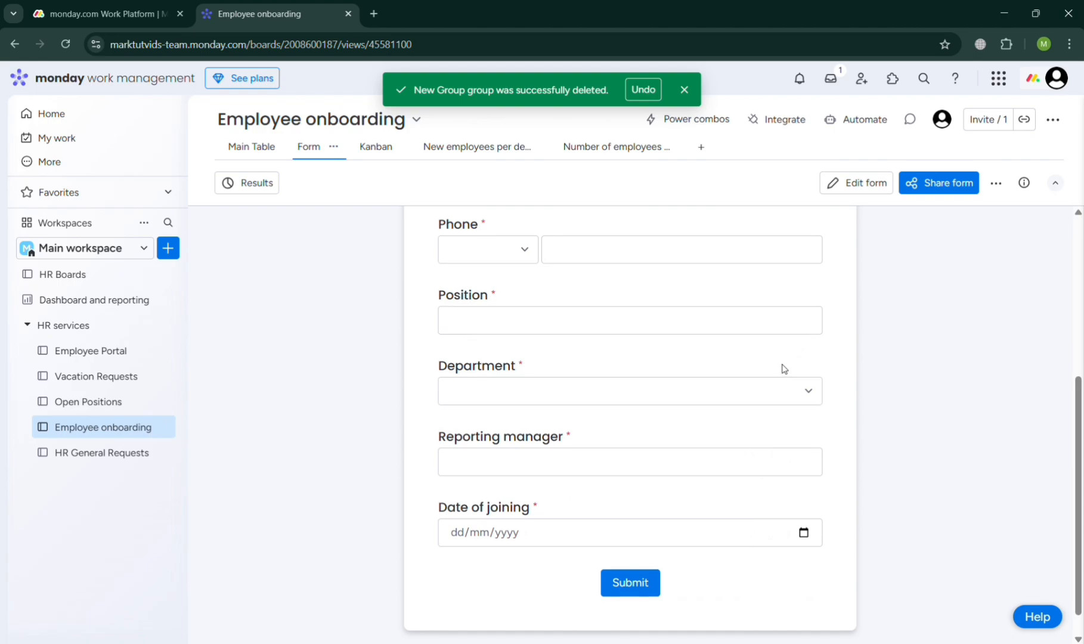
click(807, 395)
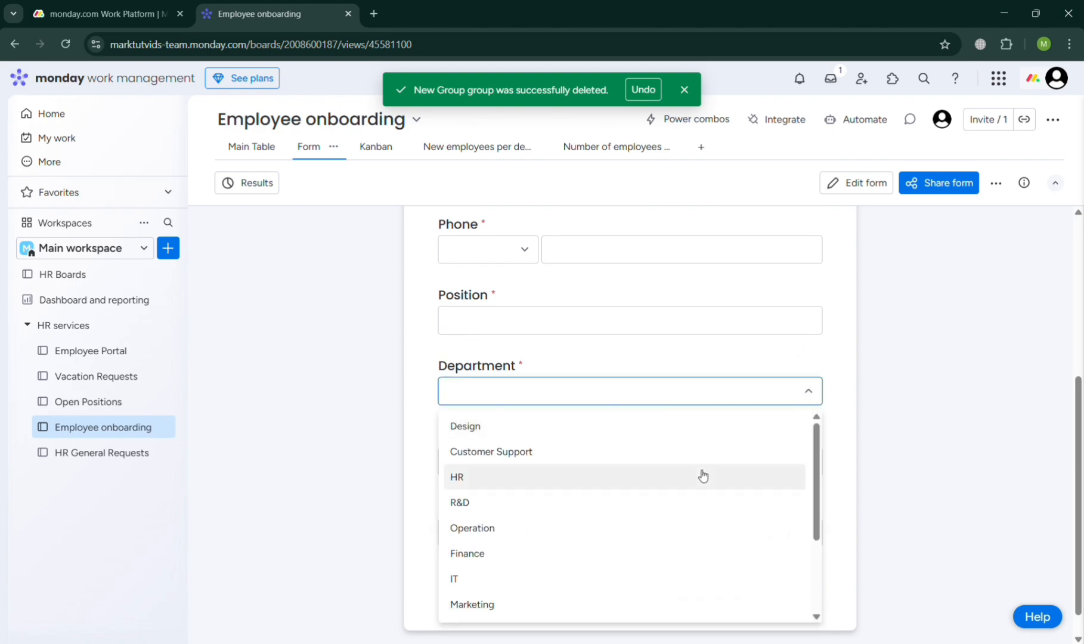
scroll(702, 475, down, 3)
scroll(691, 594, up, 3)
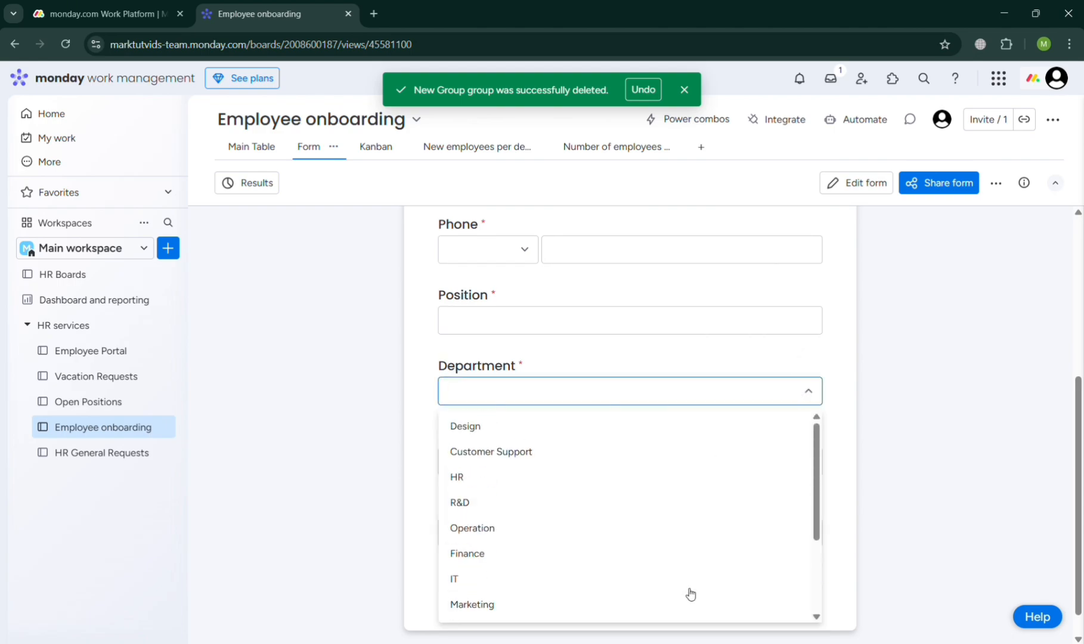
- Open the onboarding form for editing and examine its questions, including the hidden and sensitive ones
click(850, 184)
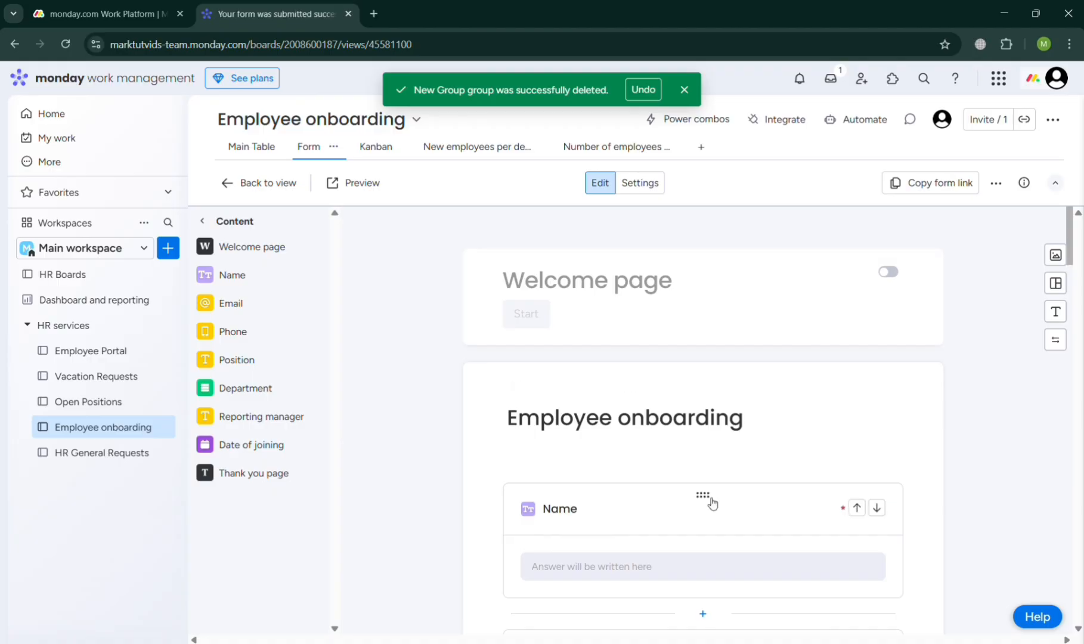
scroll(710, 501, down, 8)
scroll(713, 502, down, 12)
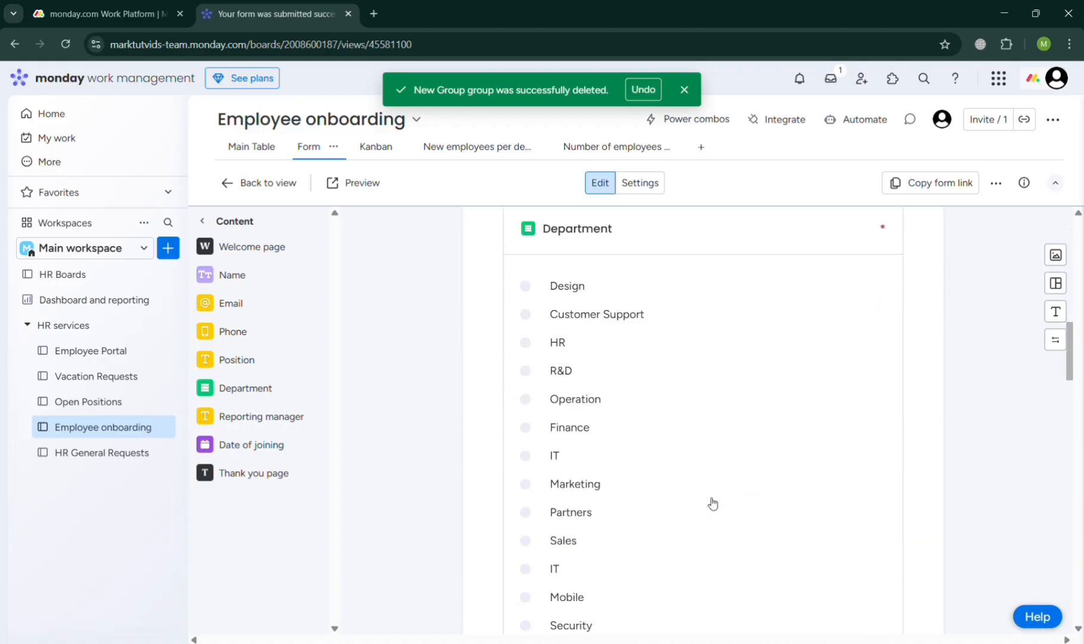
scroll(712, 502, down, 10)
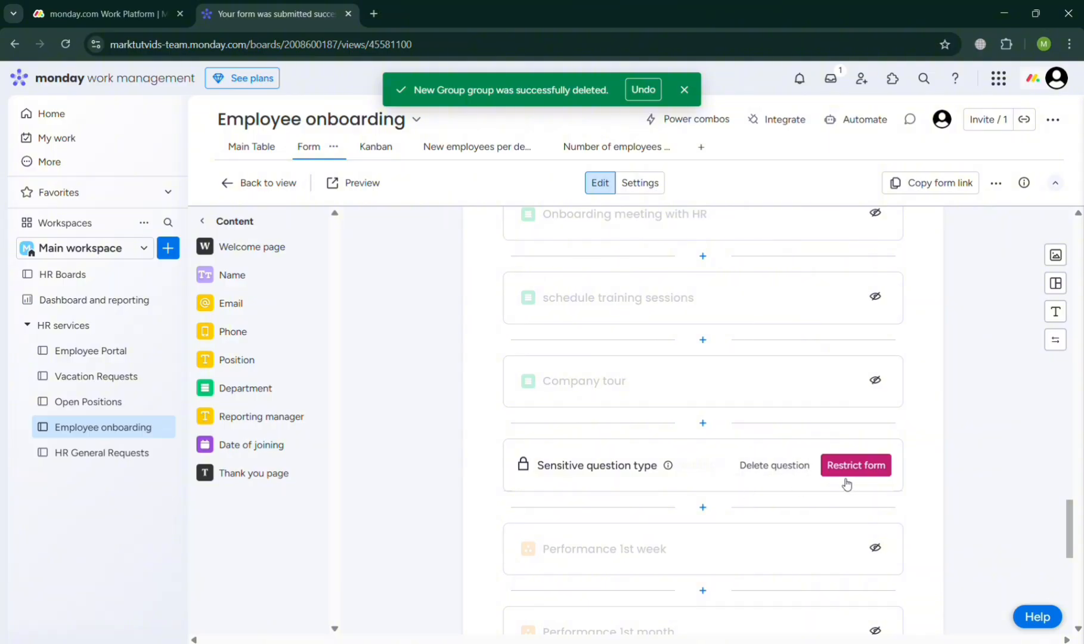
scroll(796, 458, up, 5)
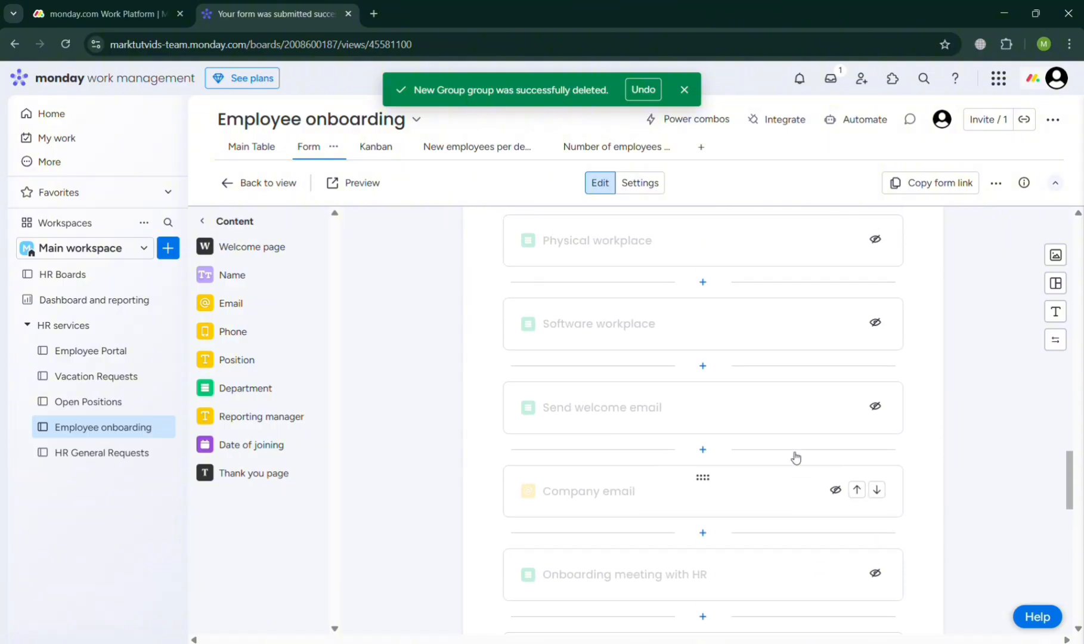
scroll(793, 456, up, 1)
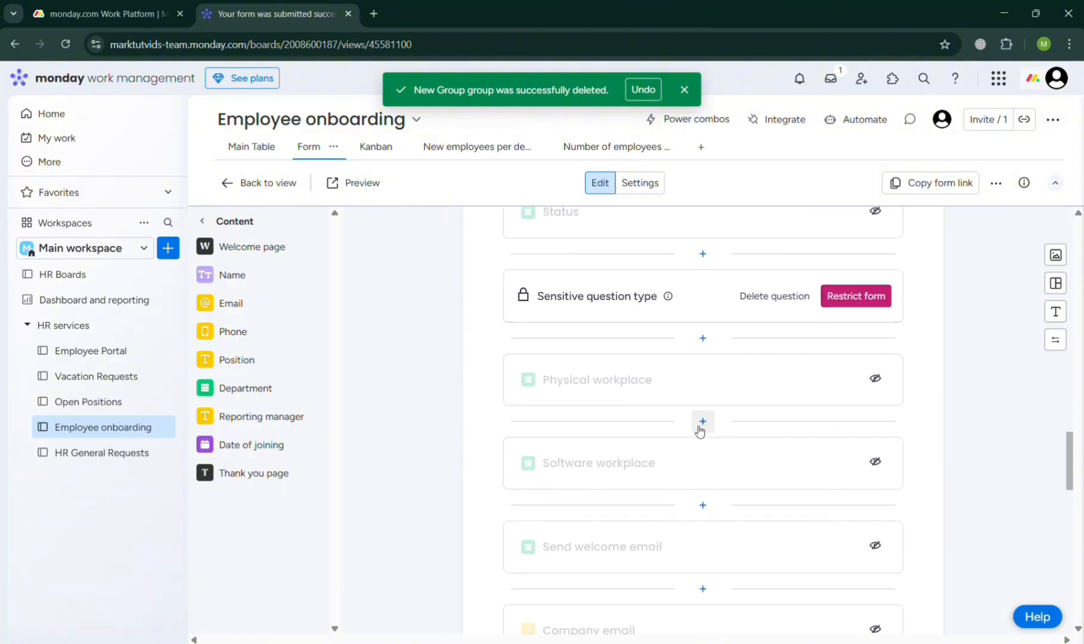
scroll(700, 428, up, 3)
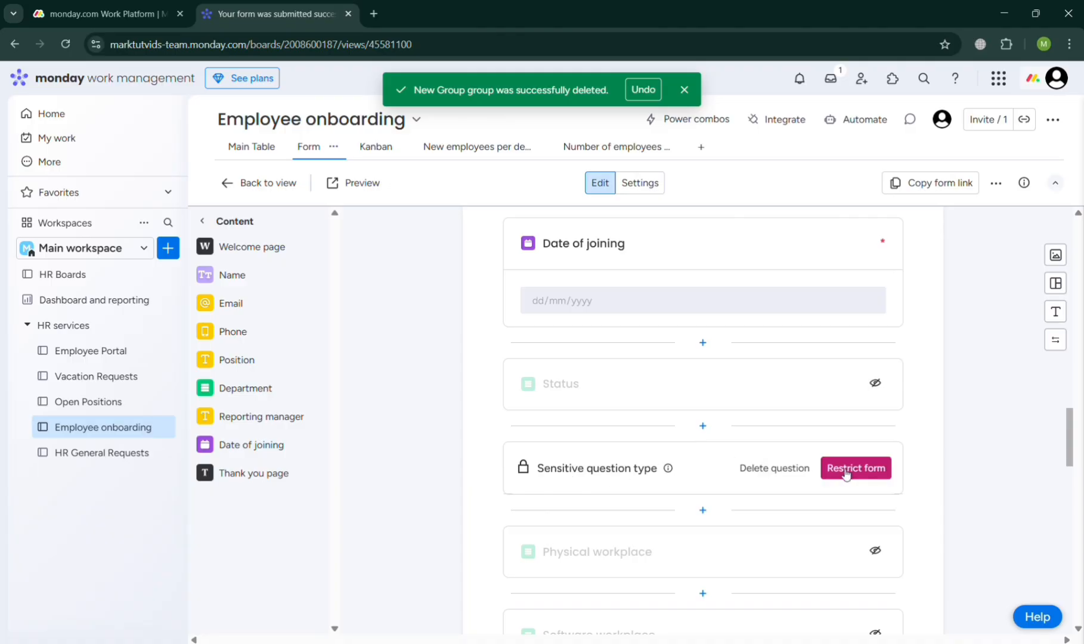
scroll(847, 474, up, 15)
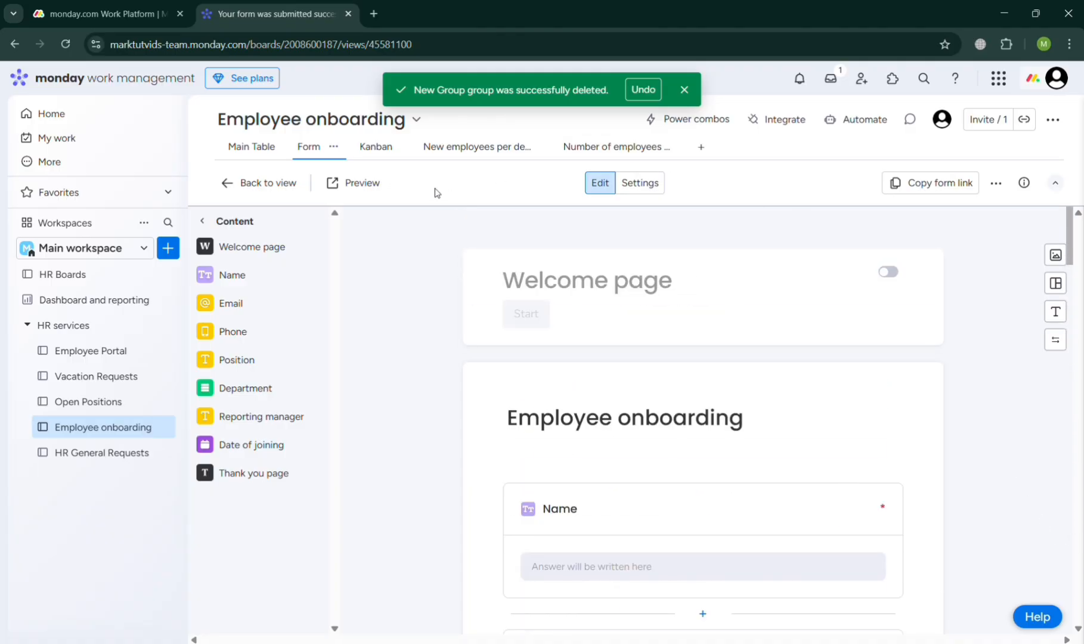
- View the board as a Kanban, accept the card customization tip, and view the chart of new employees per department
click(377, 154)
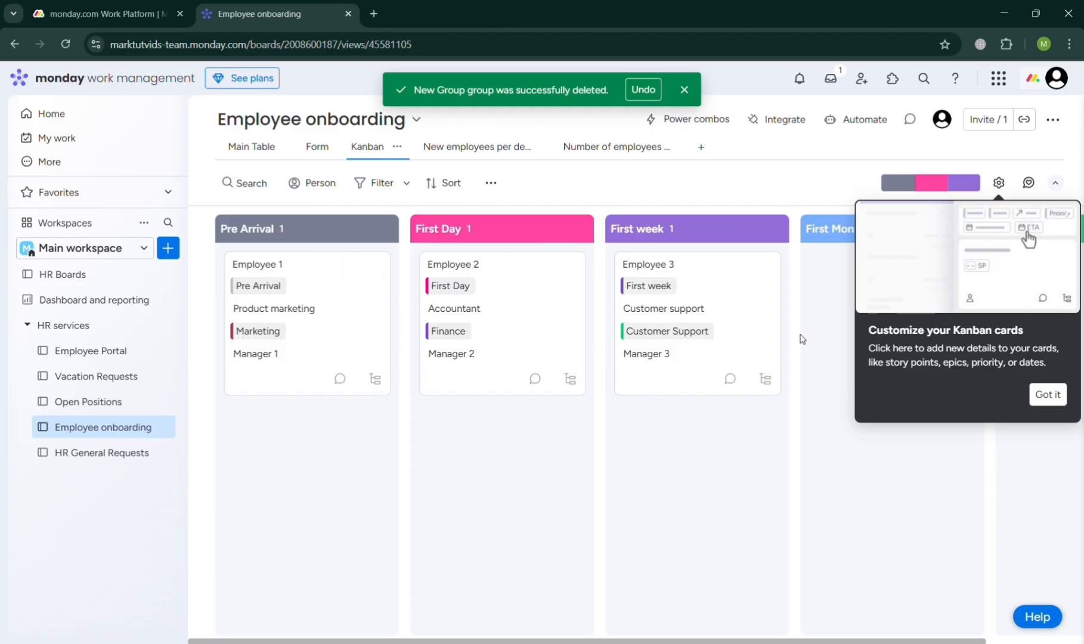
click(1048, 394)
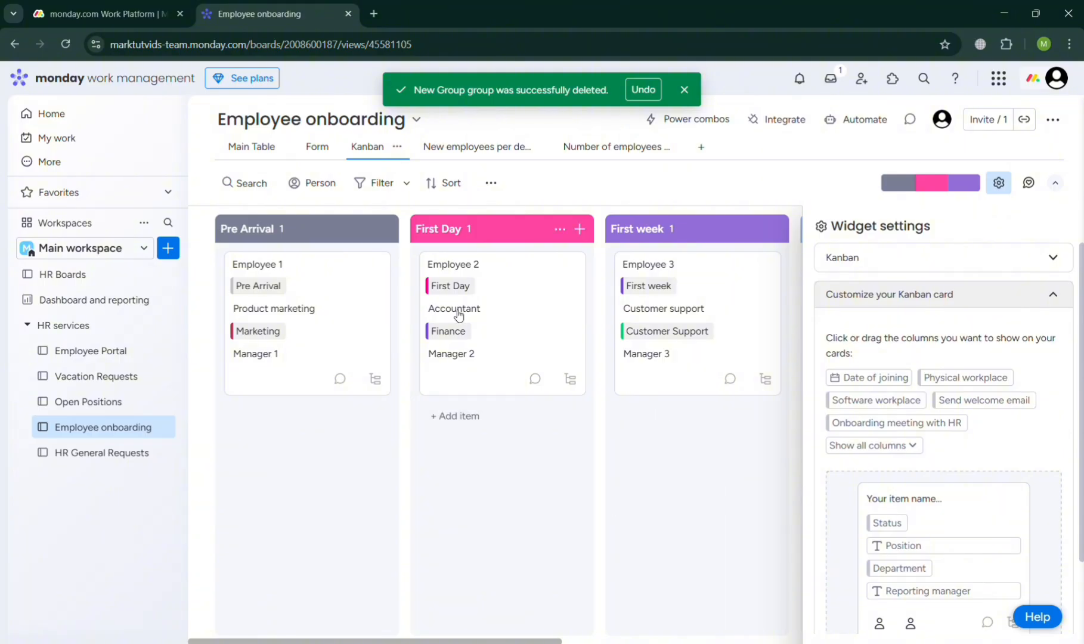
click(460, 150)
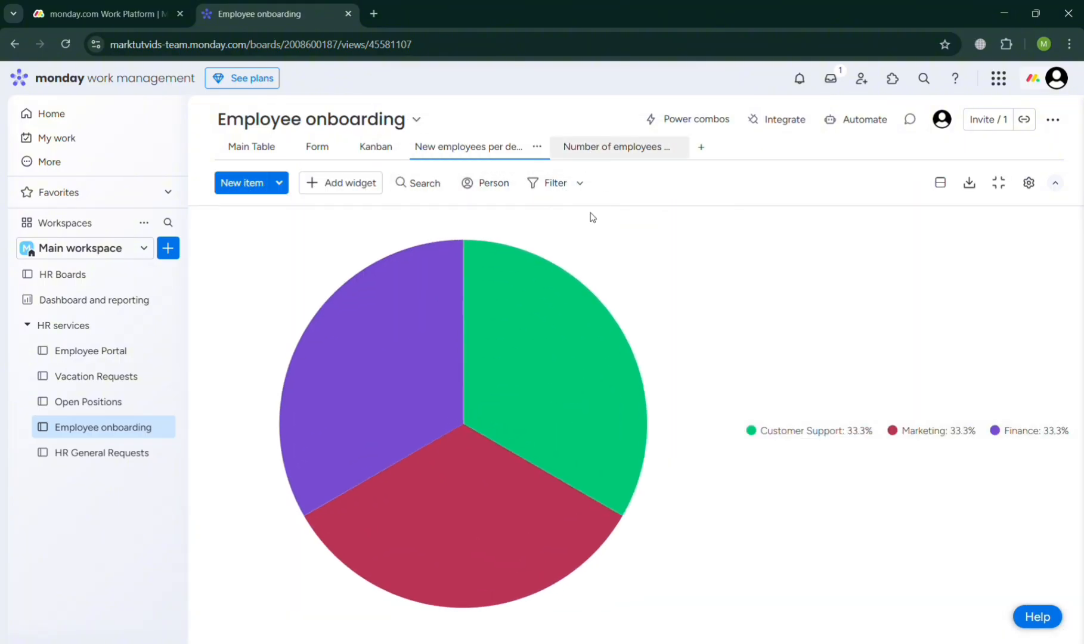
mouse_move(538, 325)
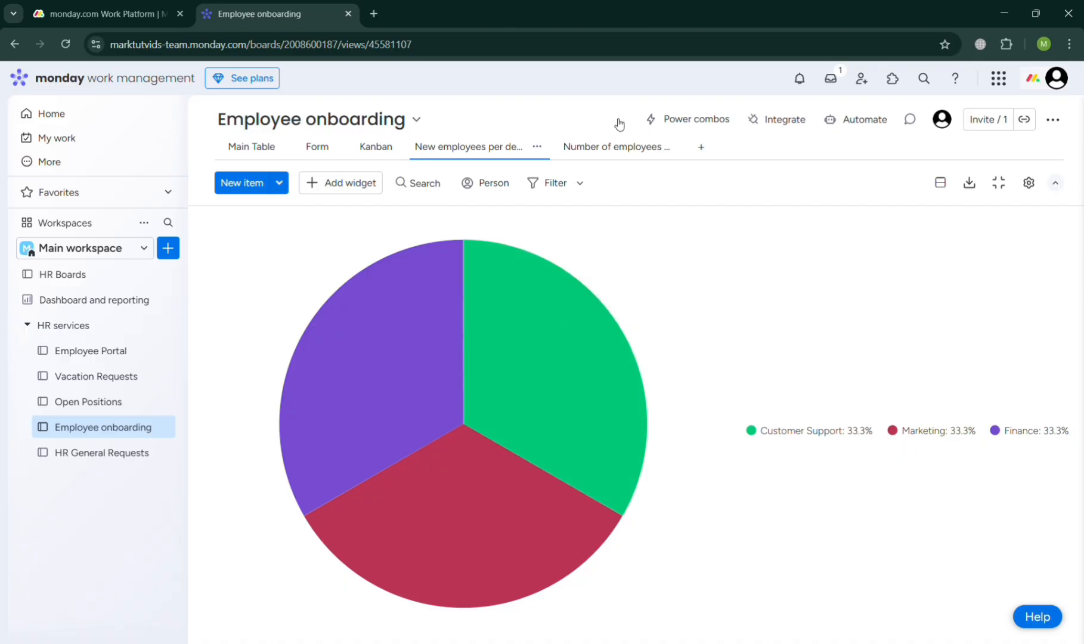
- Return to the Main Table and look at the board's invitation dialog without inviting anyone
click(248, 145)
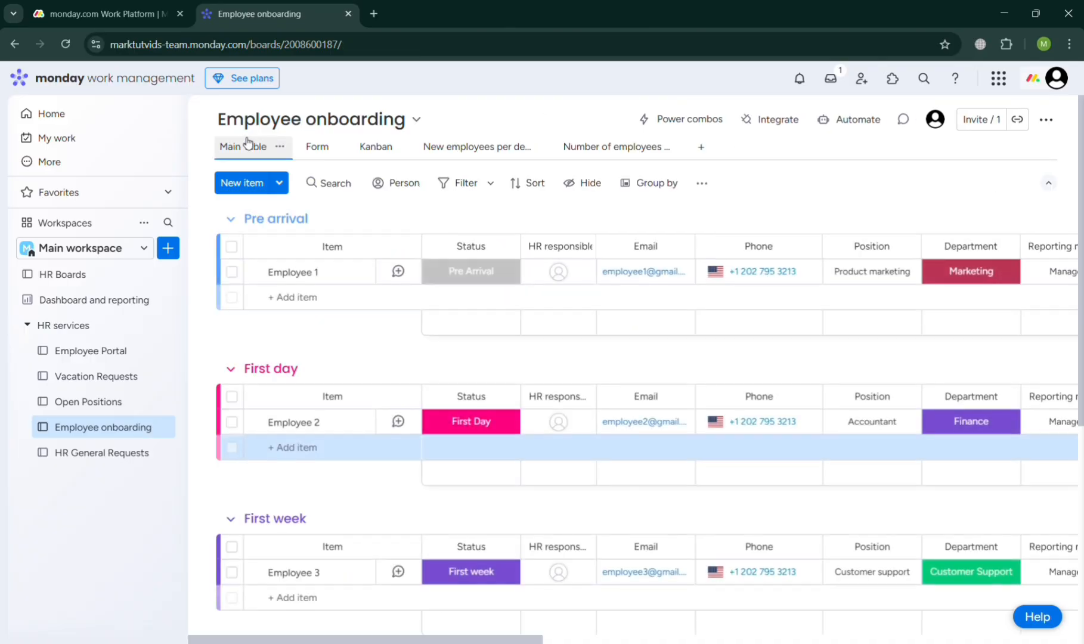
click(993, 120)
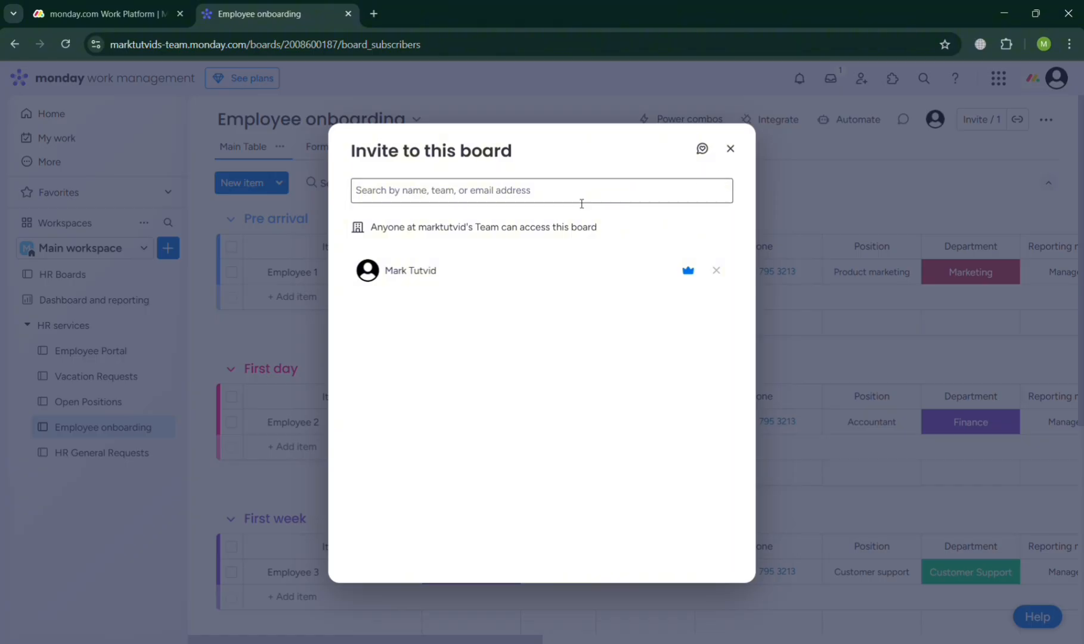
click(730, 149)
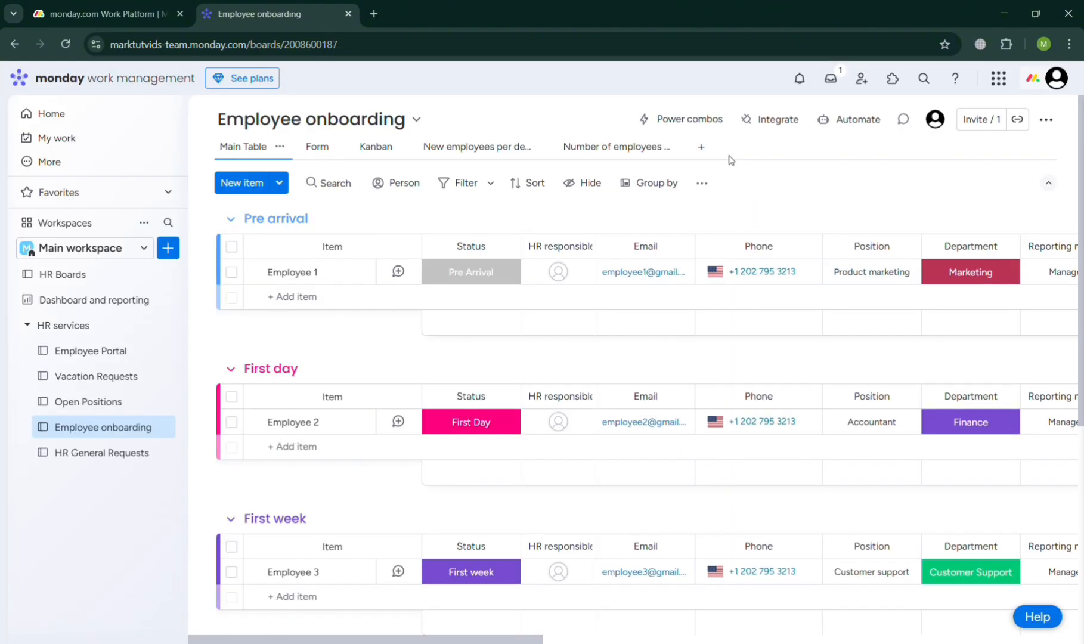
- Copy the link to the Employee onboarding board and view the board options, dismissing the board permissions tip
click(1018, 120)
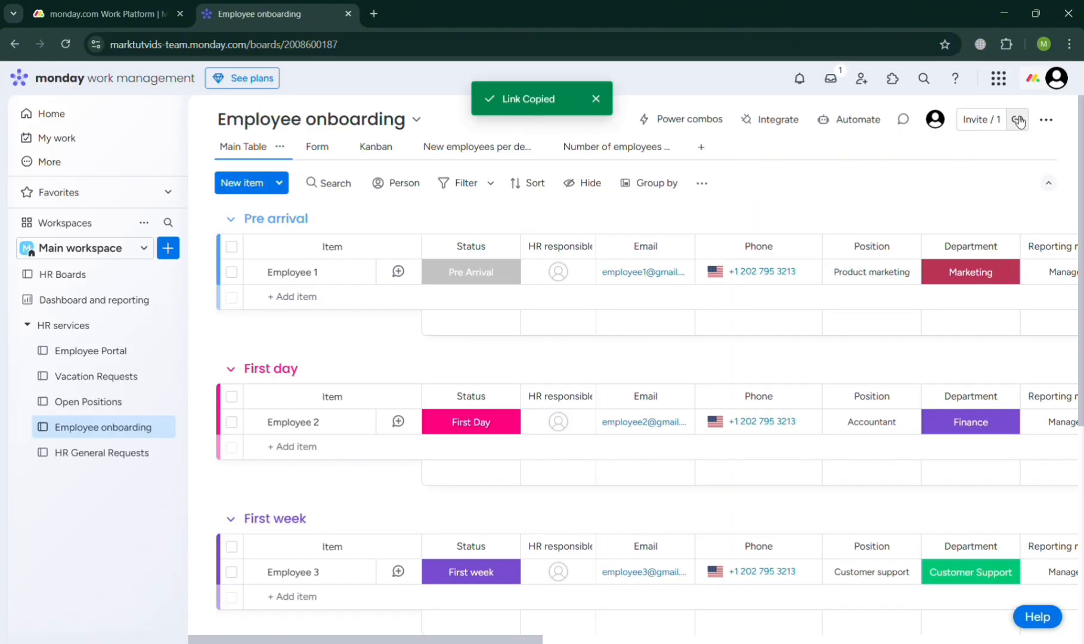
click(1048, 122)
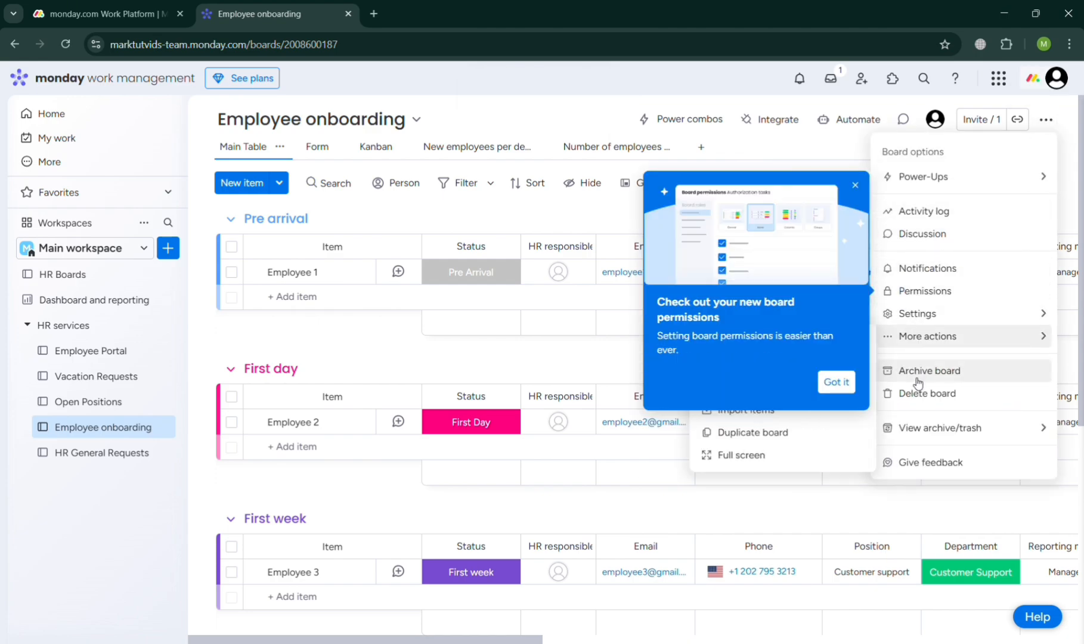
click(849, 376)
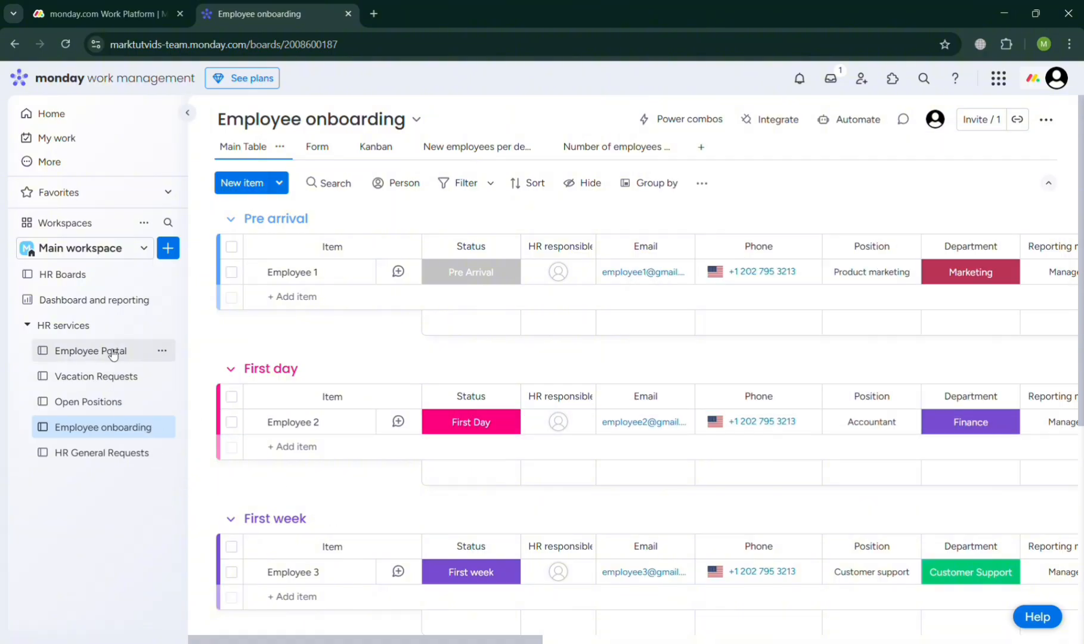
- Open the Employee Portal board and look over its HR request and Knowledge Base groups
click(110, 352)
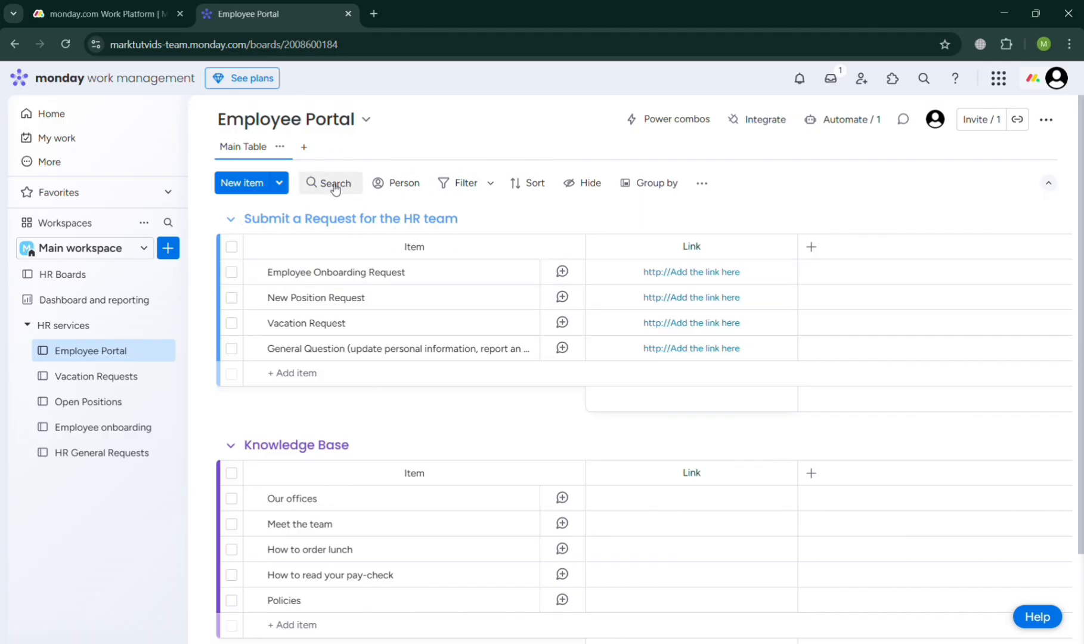
scroll(349, 380, down, 2)
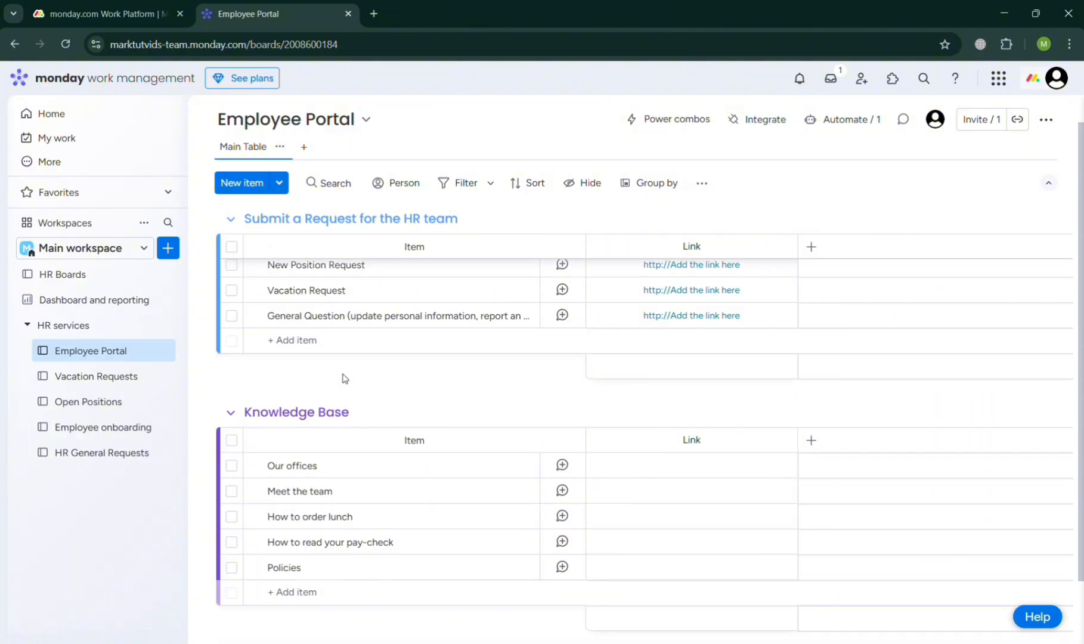
scroll(346, 378, up, 2)
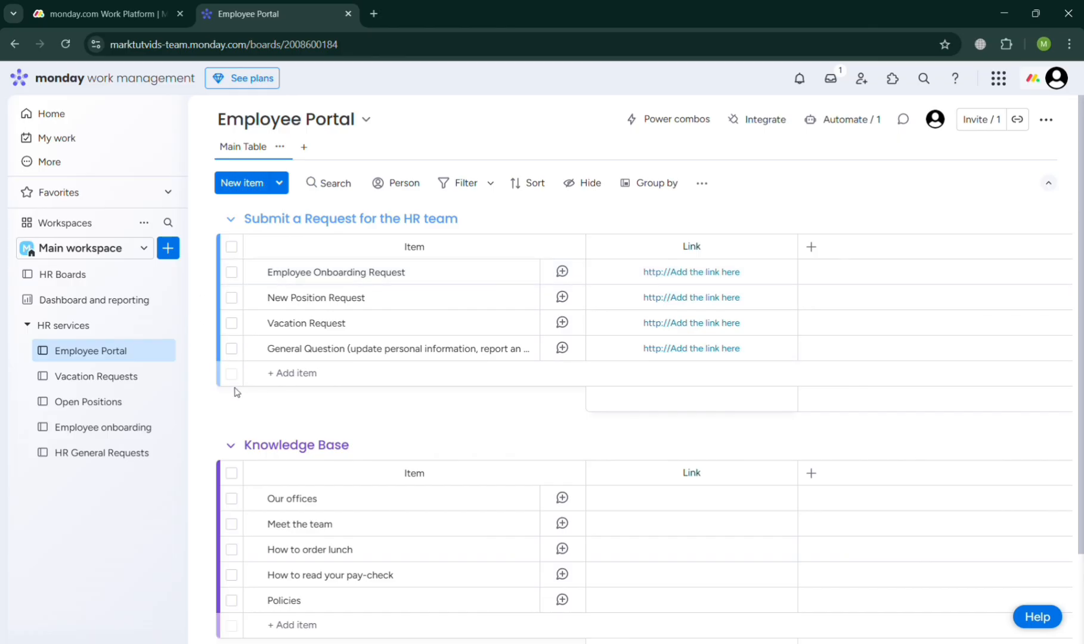
- Look at the Employee Portal board's search, person and filter options, dismiss the search options tip, and view the additional display options
scroll(239, 391, down, 2)
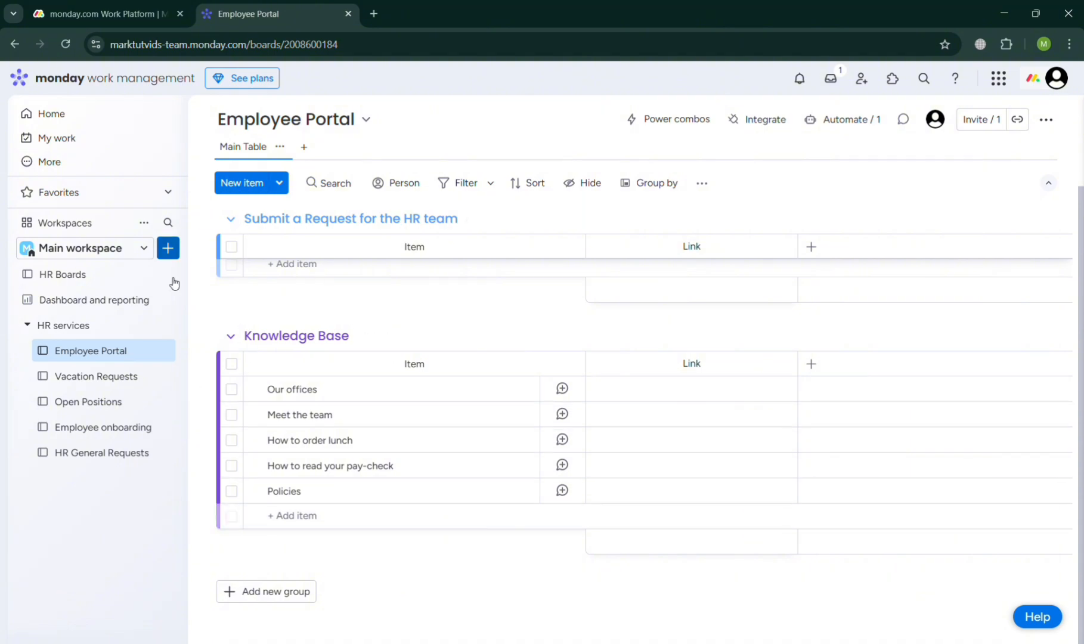
click(334, 186)
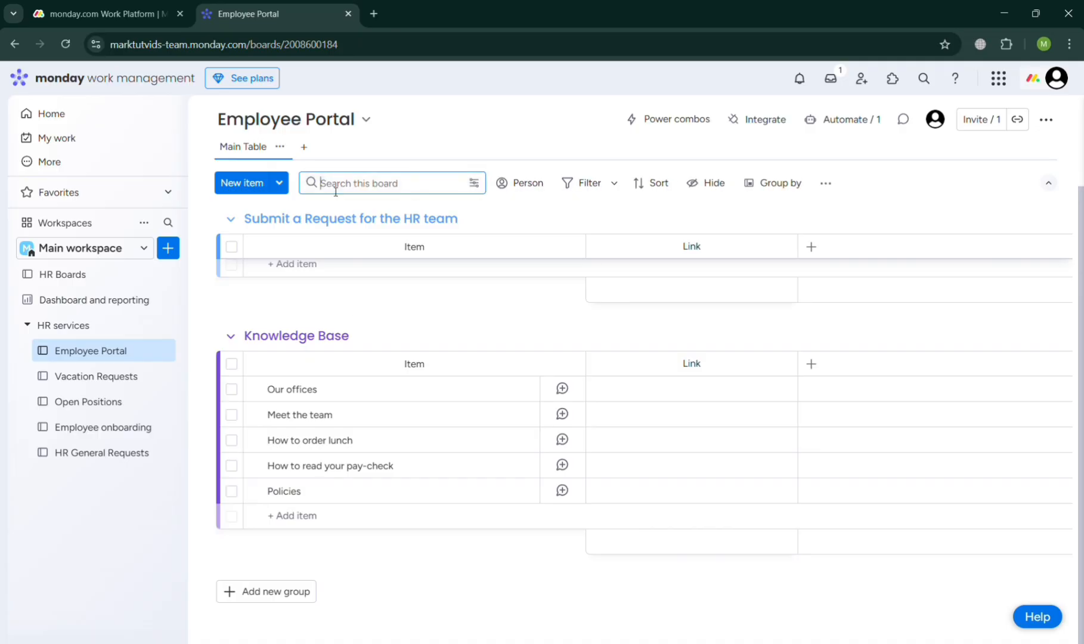
click(514, 184)
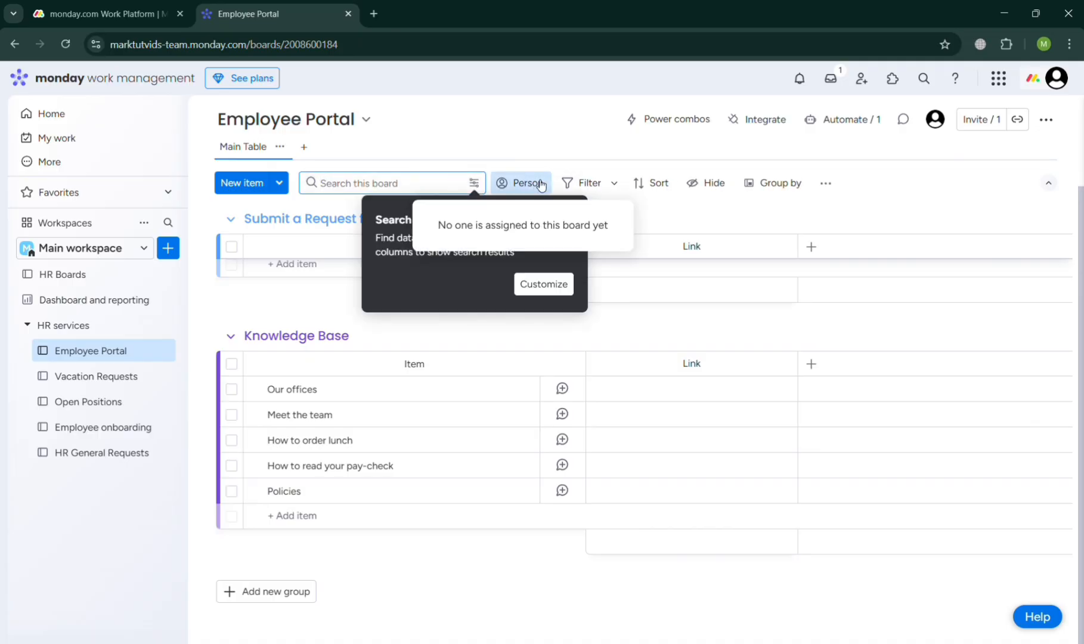
click(595, 185)
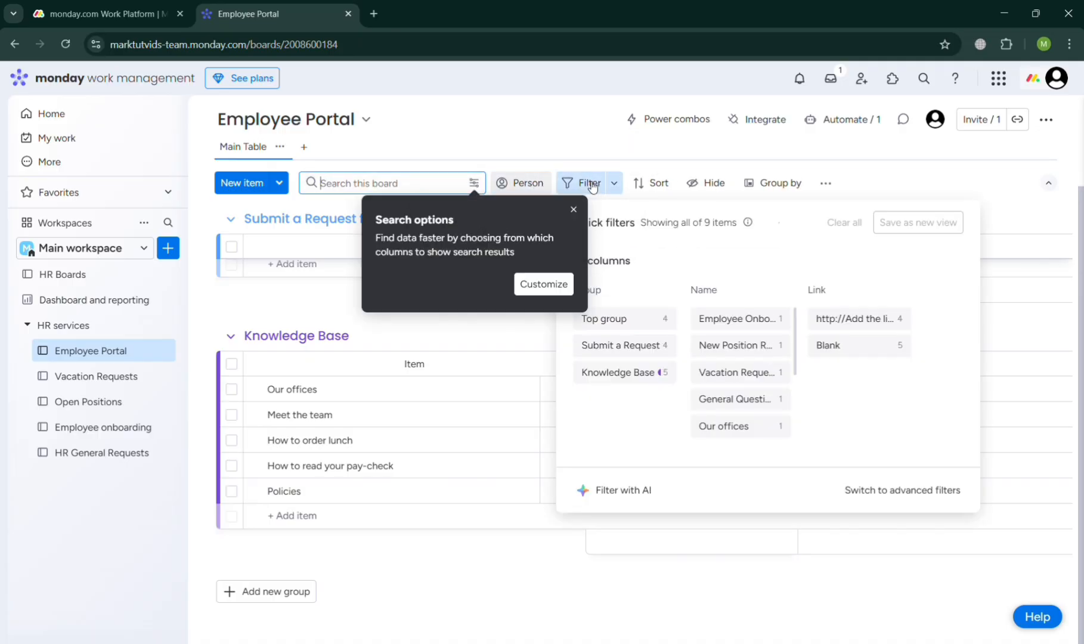
click(576, 213)
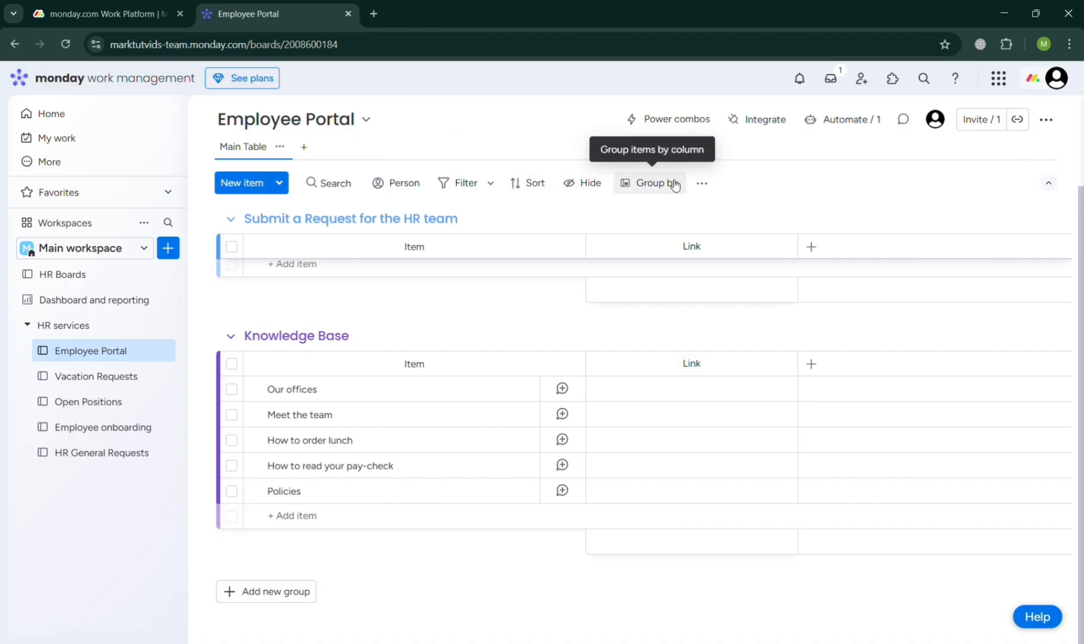
click(700, 184)
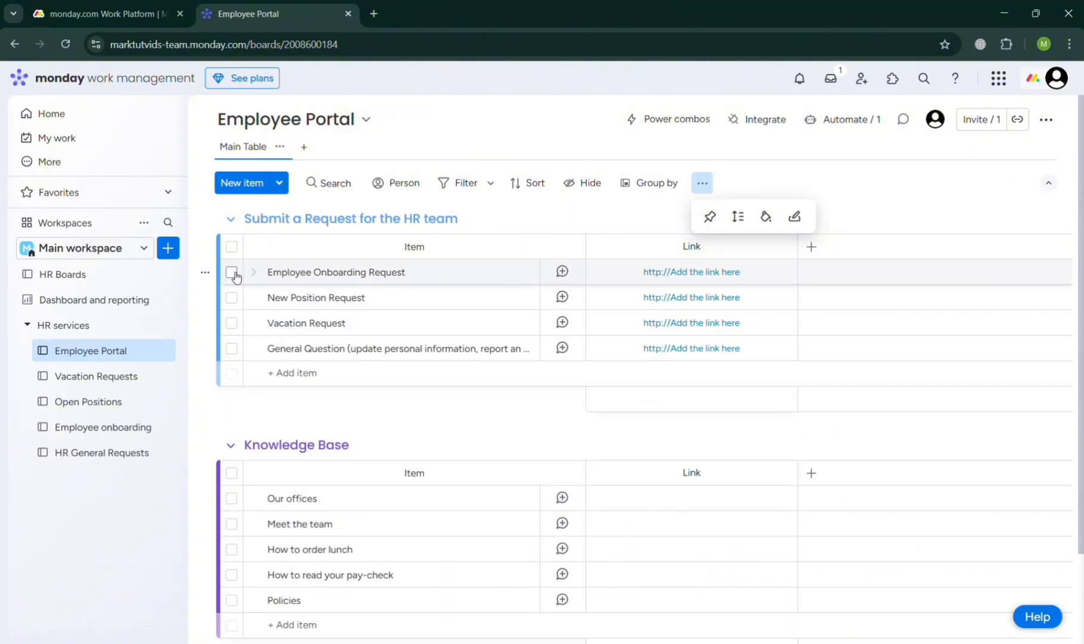
- Select the Employee Onboarding Request item to view its batch actions, and look at the Knowledge Base group's options without applying any
click(232, 272)
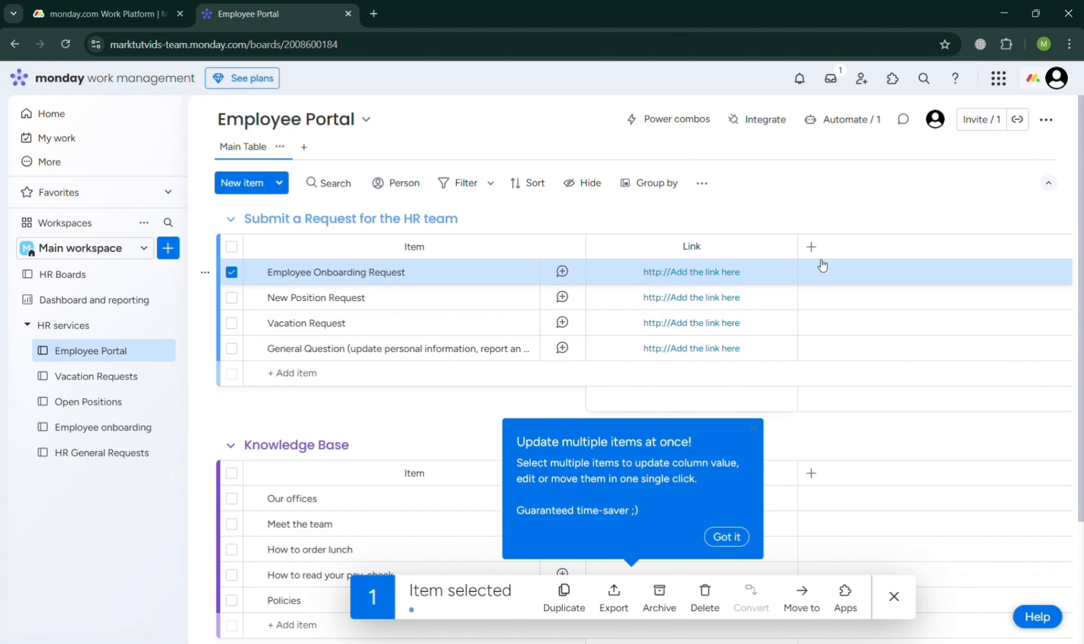
scroll(781, 405, down, 1)
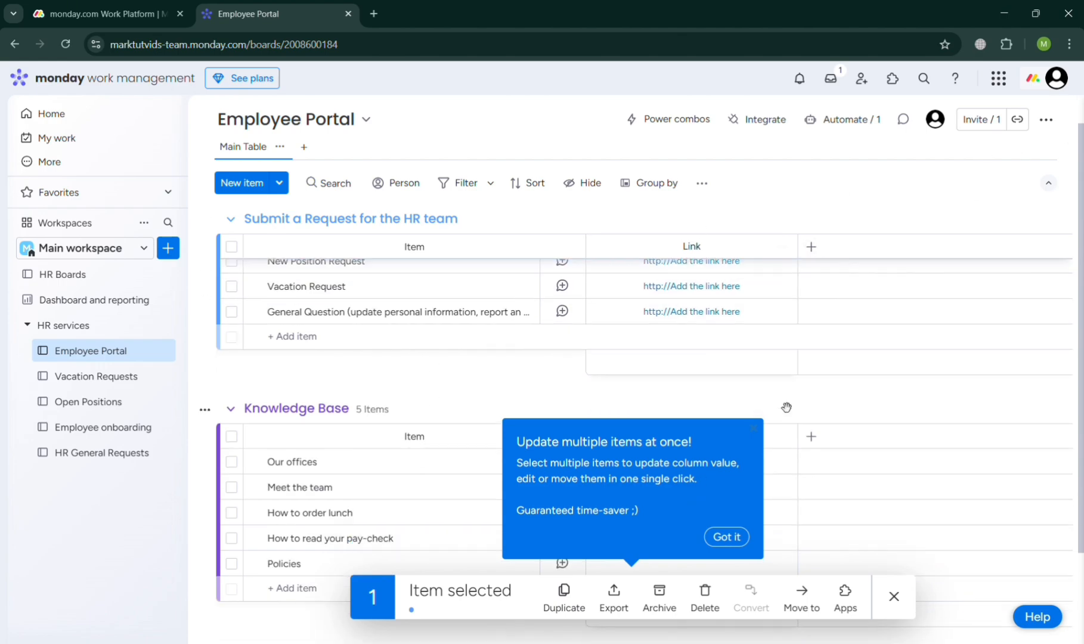
click(205, 411)
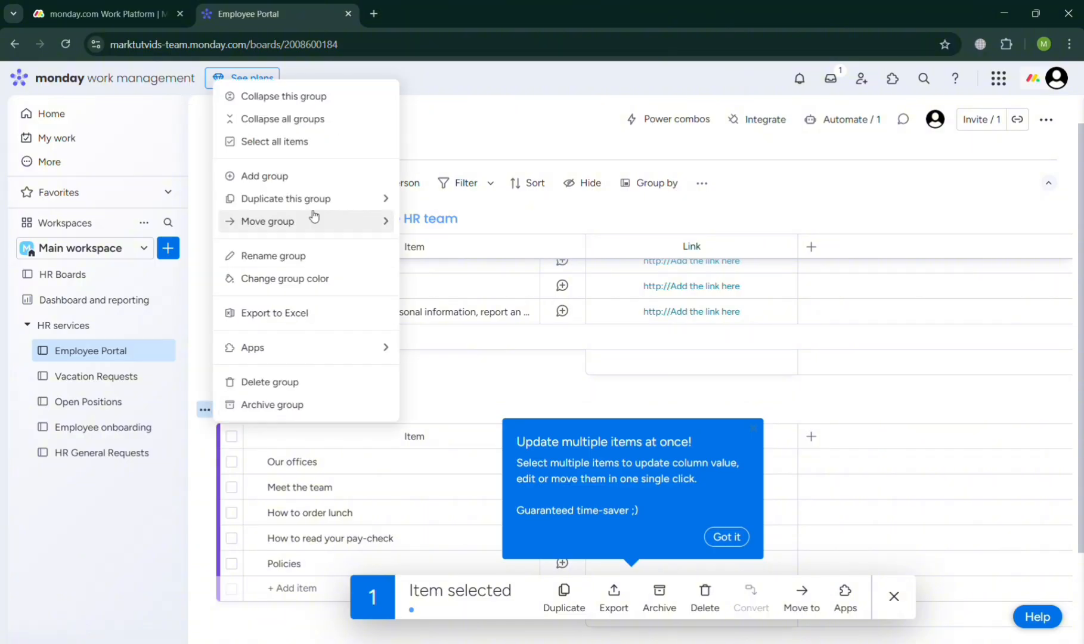
click(492, 399)
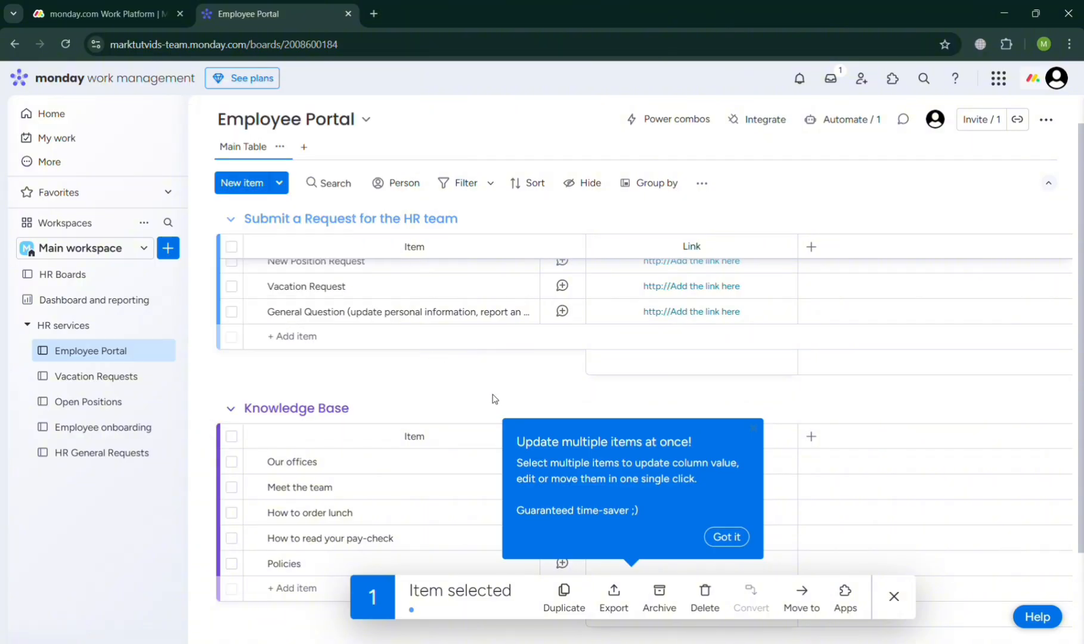
- Open the Vacation Requests board and look over its groups from New Vacation Requests to Rejected
click(118, 389)
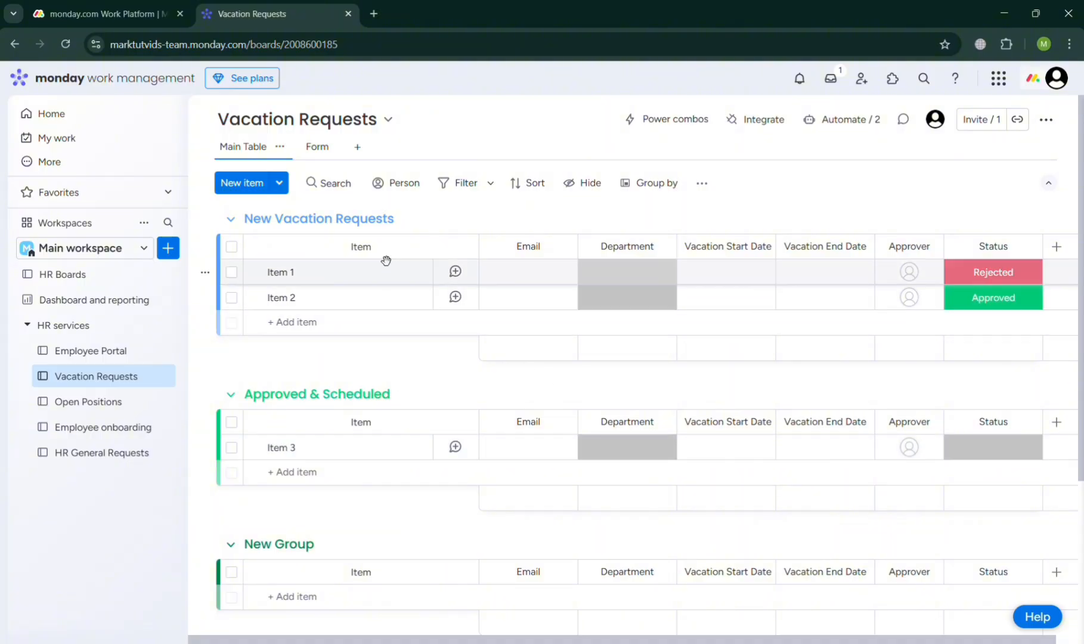
scroll(421, 560, down, 4)
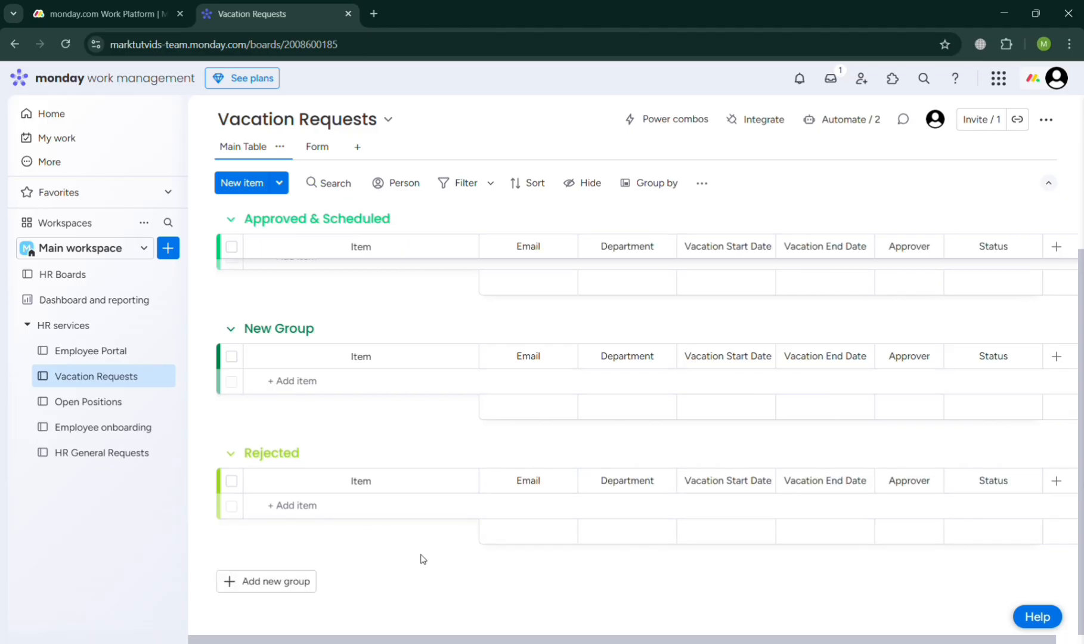
scroll(422, 560, up, 3)
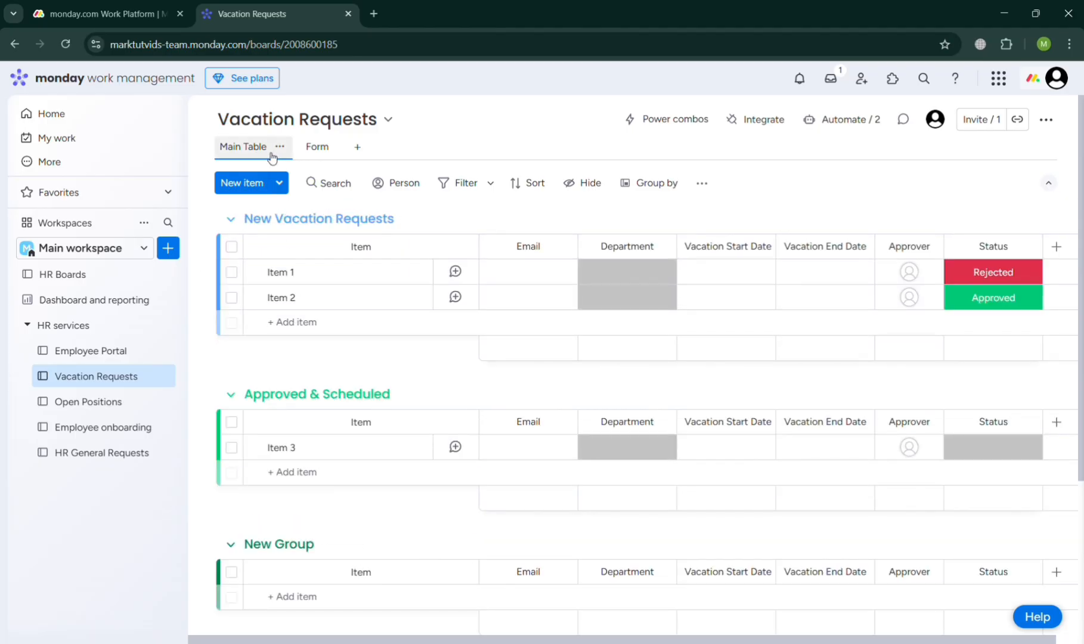
- Add a vacation request item named "Beach Vacay" with start date May 10, 2025 and end date May 15, 2025
click(261, 186)
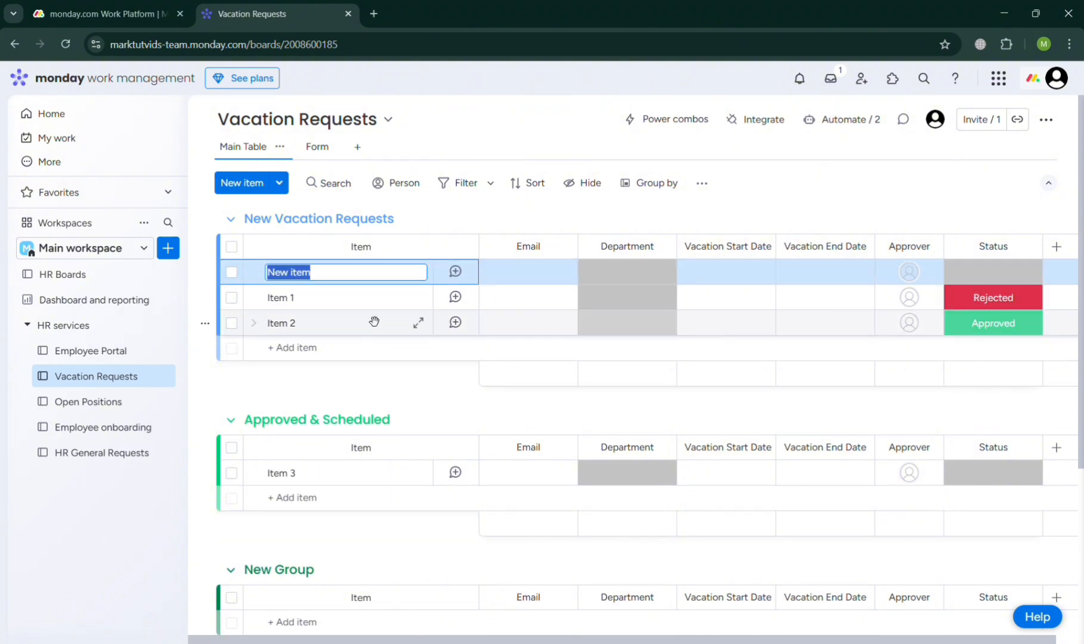
text(Beach Vacay)
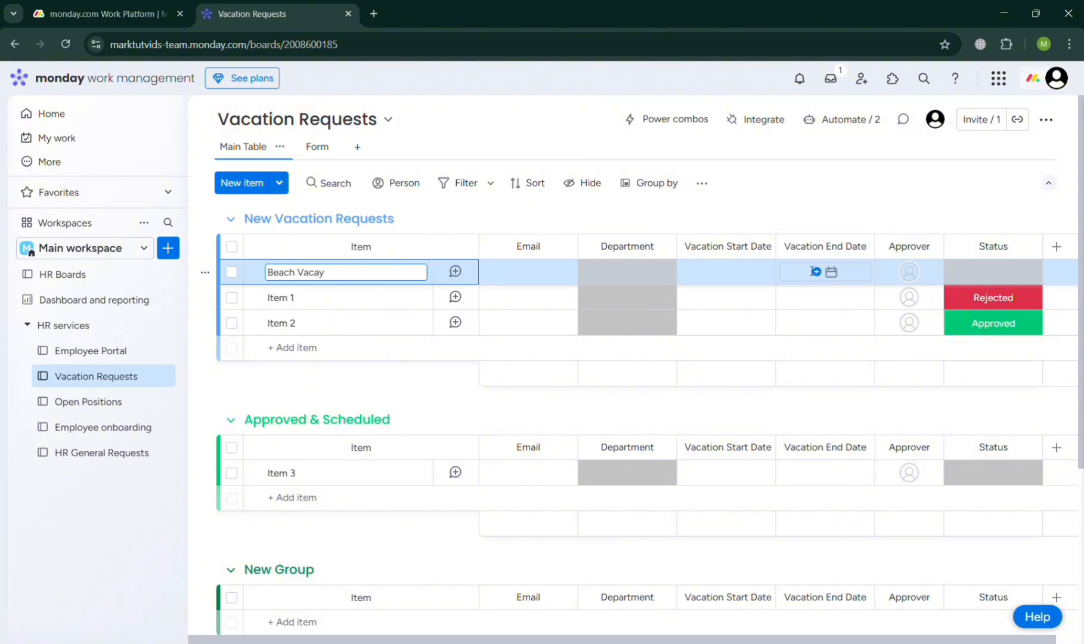
click(732, 272)
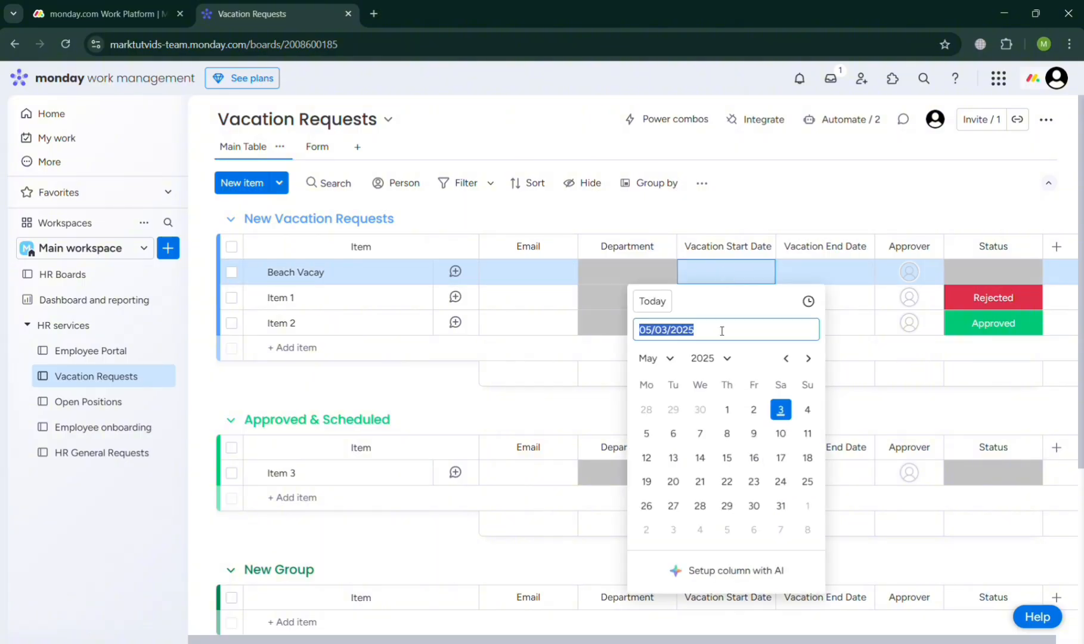
click(785, 427)
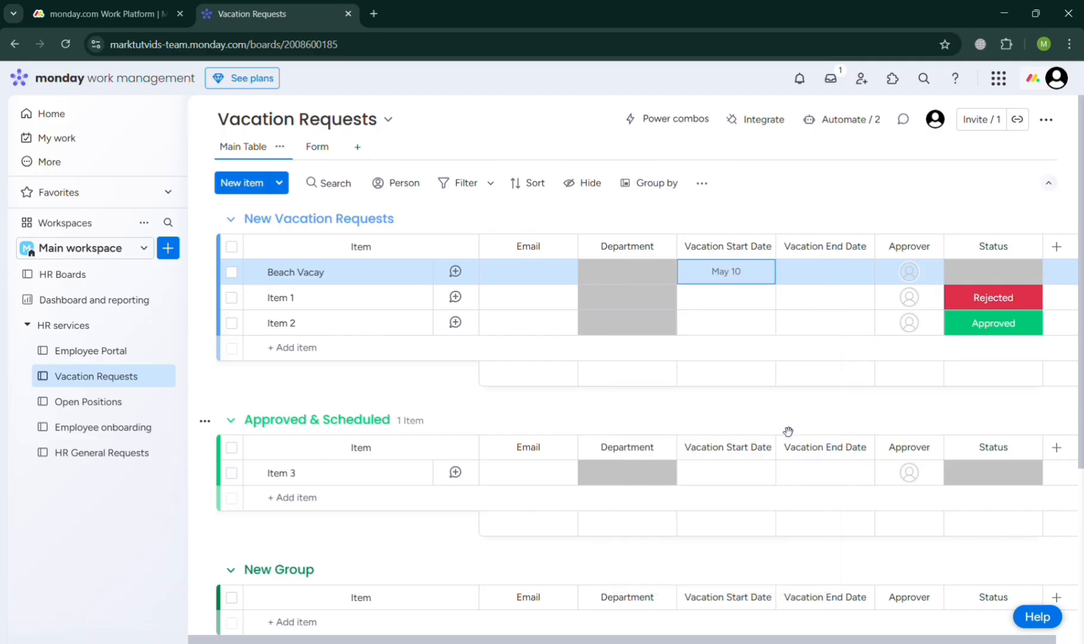
click(823, 276)
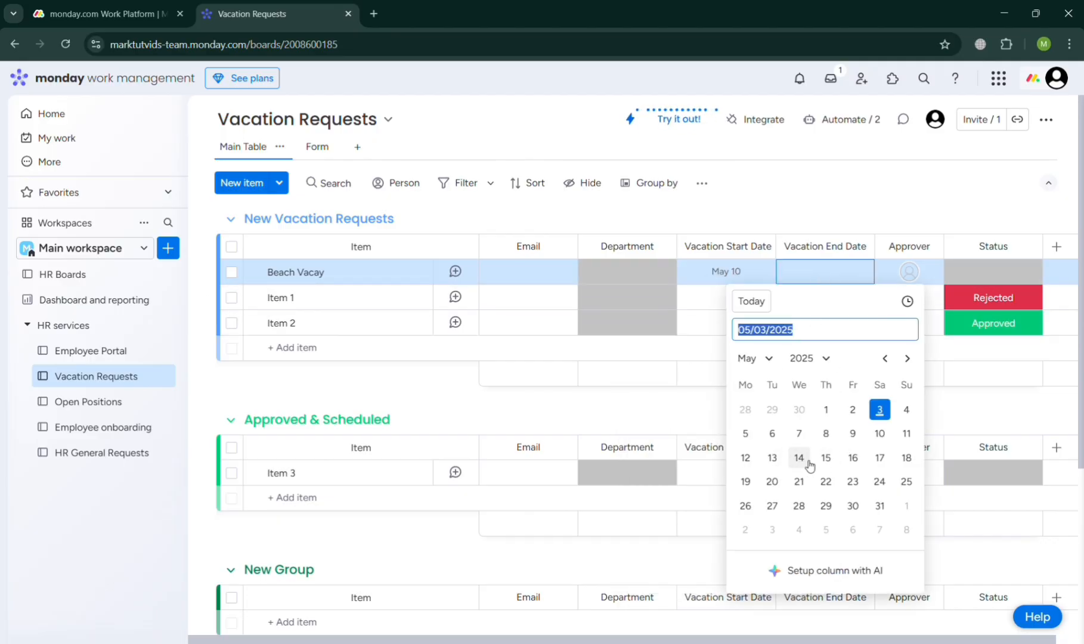
click(831, 459)
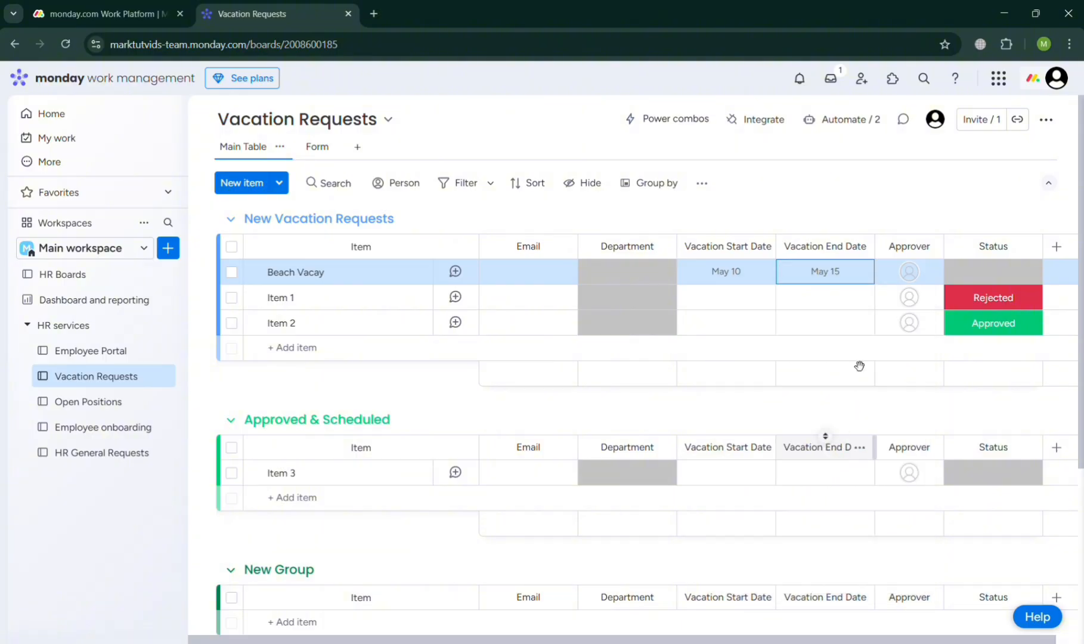
- Assign the suggested person as approver of the Beach Vacay request and set its status to Rejected
click(909, 273)
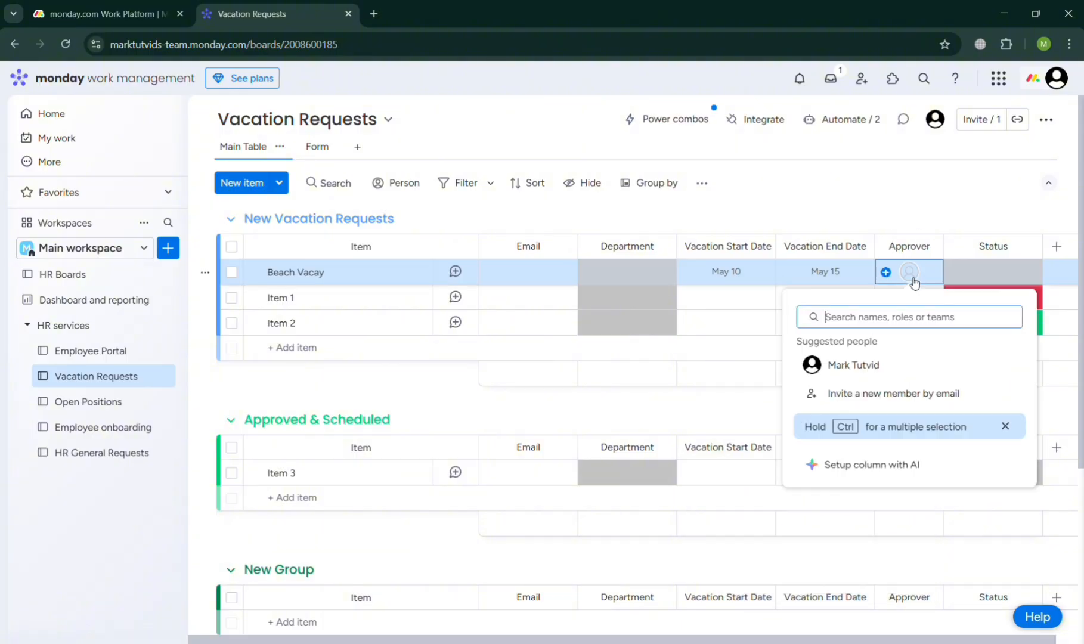
click(918, 366)
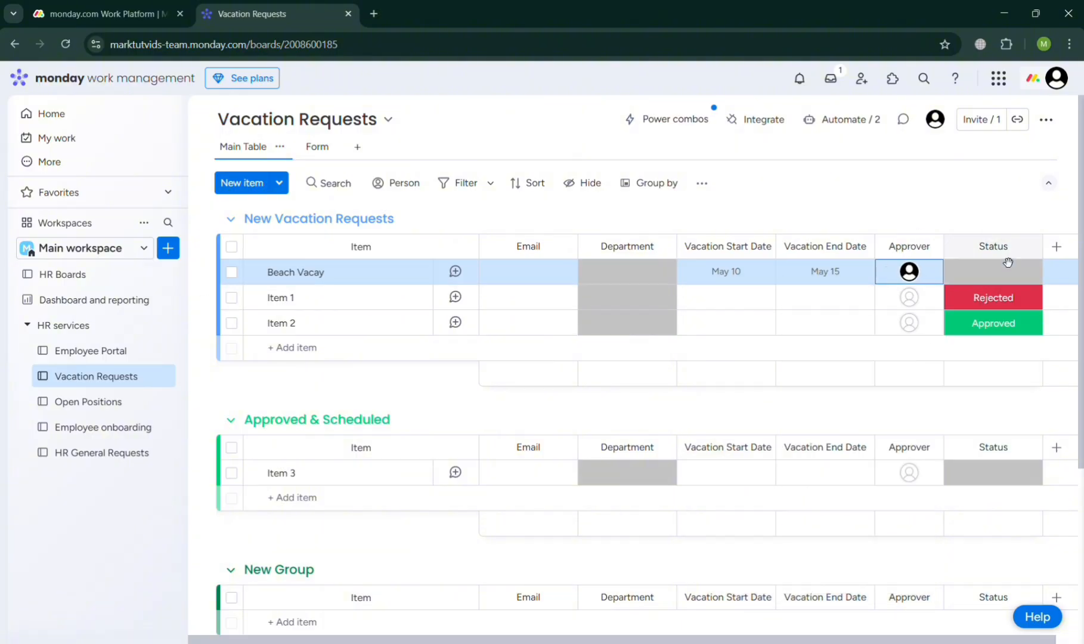
click(998, 282)
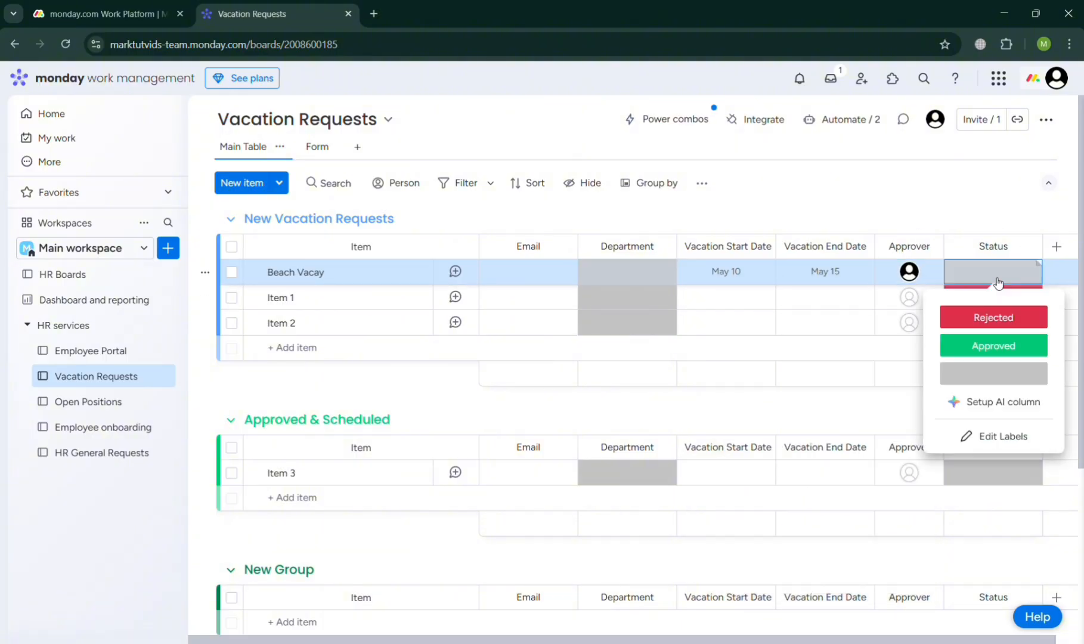
click(994, 318)
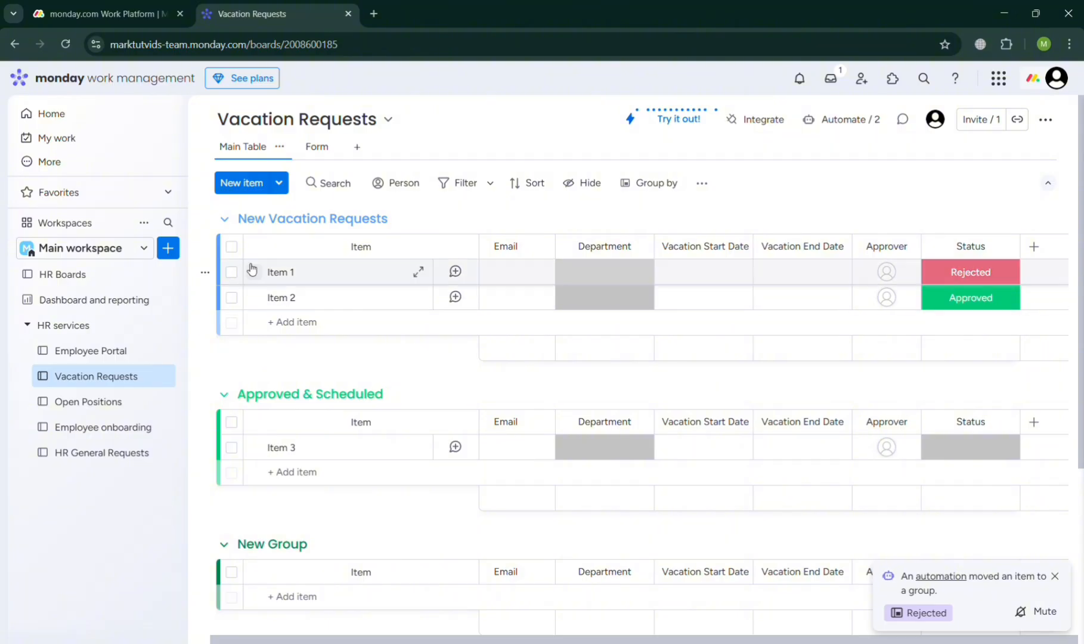
- Select and deselect Item 1, and look through the questions in the Vacation Requests board's form editor
click(237, 273)
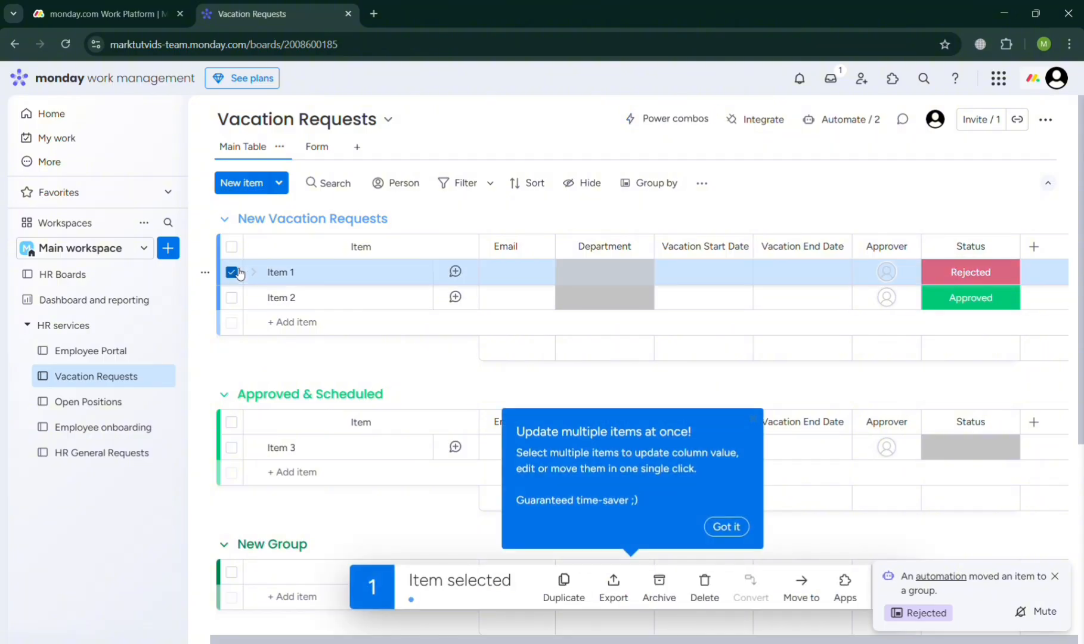
click(236, 272)
click(328, 149)
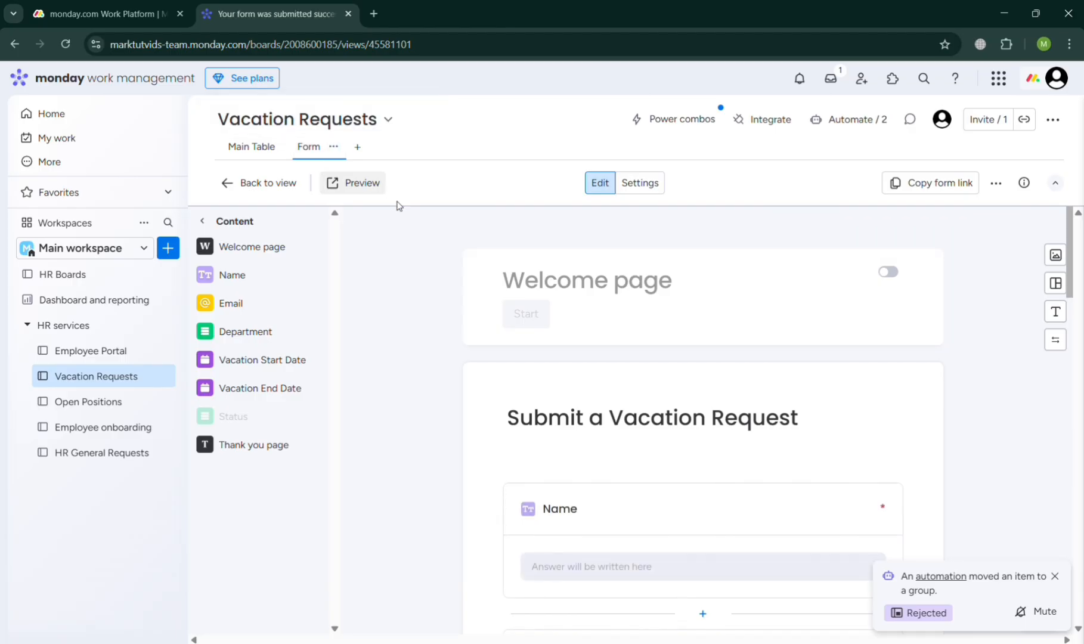
scroll(512, 410, down, 3)
scroll(515, 409, down, 10)
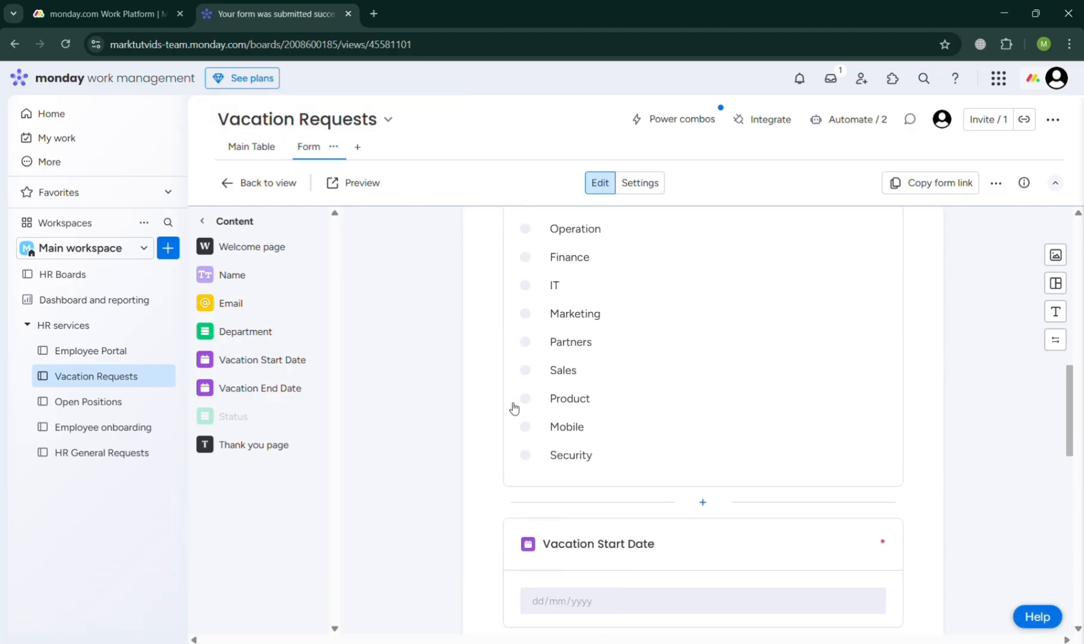
- Preview the Submit a Vacation Request form, look over its fields, and return to the board's browser tab
click(371, 190)
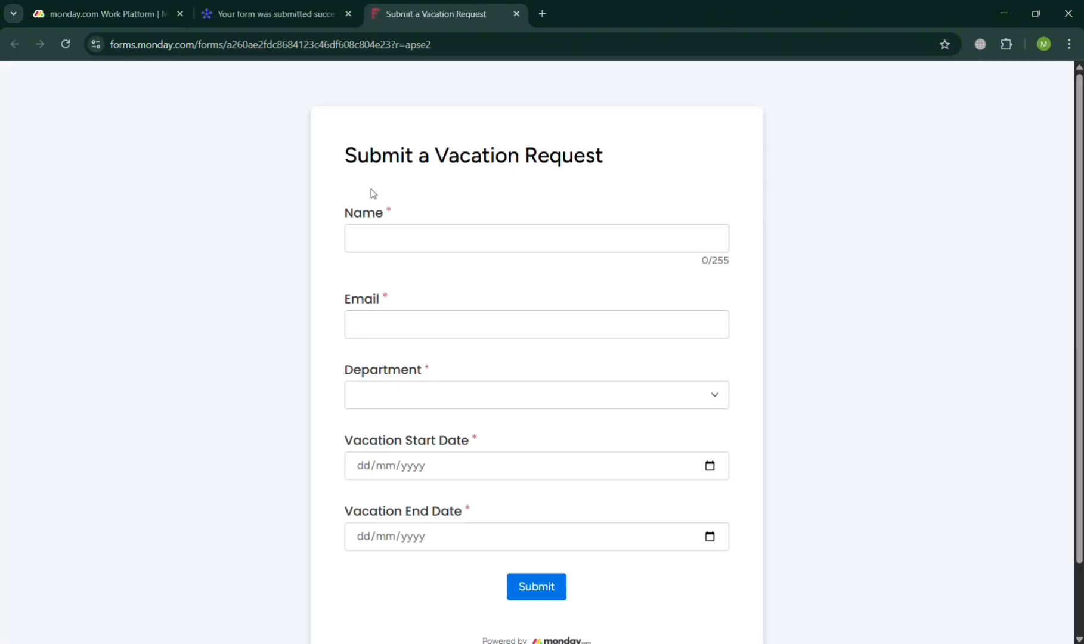
scroll(504, 579, down, 2)
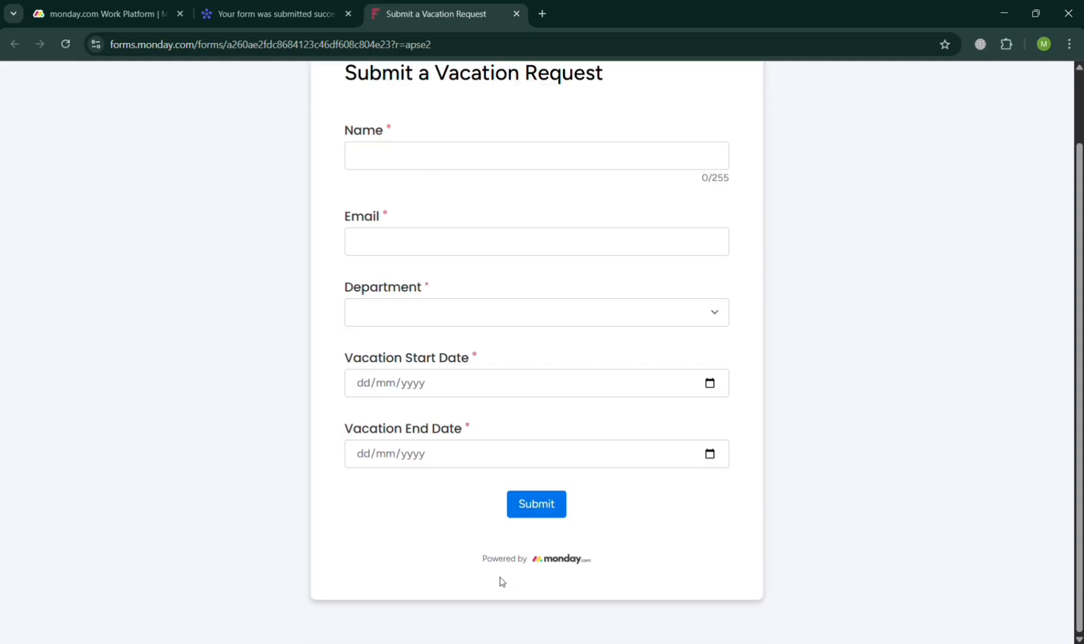
click(308, 6)
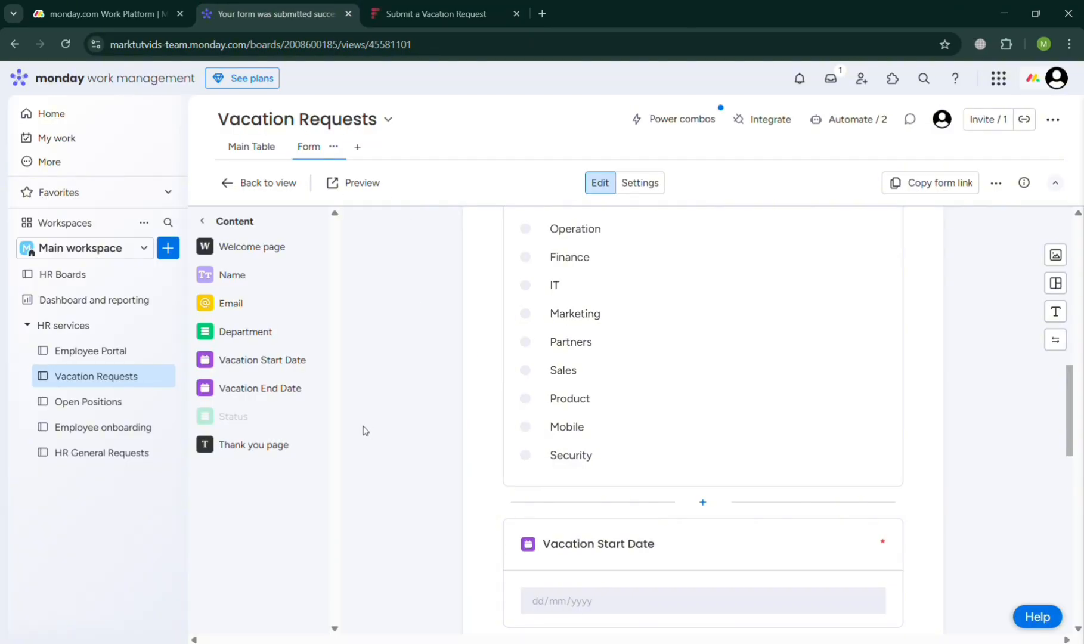
- On the Open Positions board, view the additional display options and collapse the Open Positions, Working on it and Closed groups
click(88, 403)
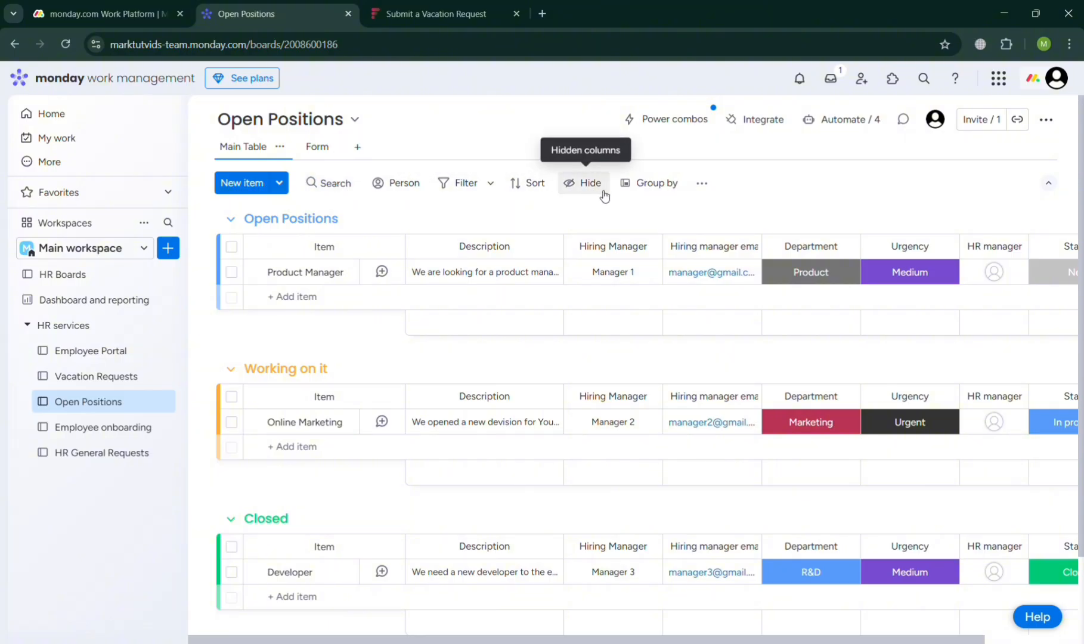
click(702, 184)
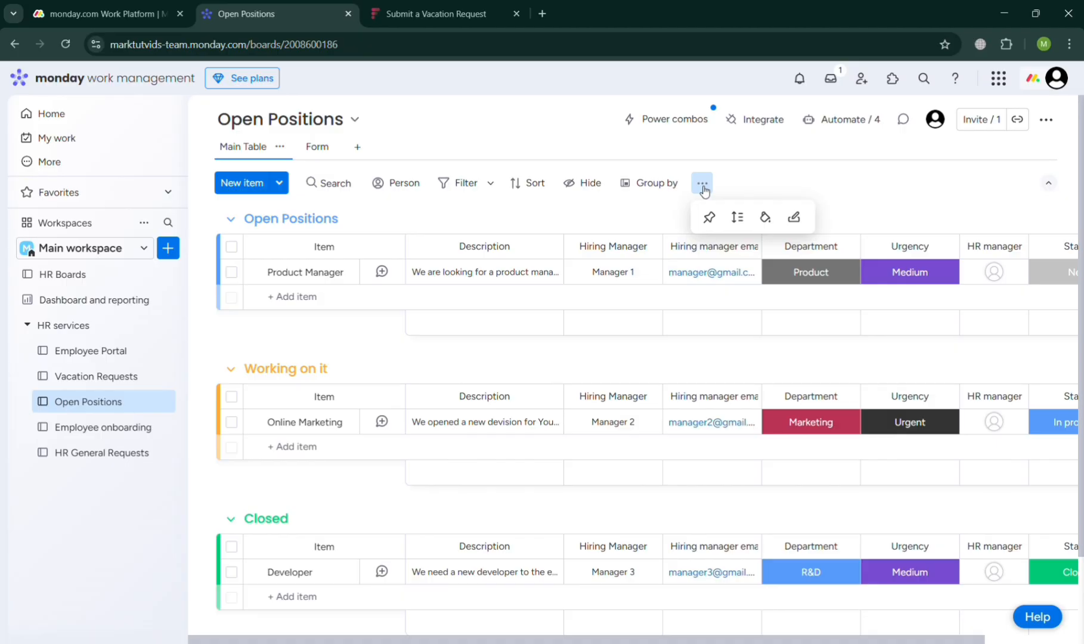
click(232, 223)
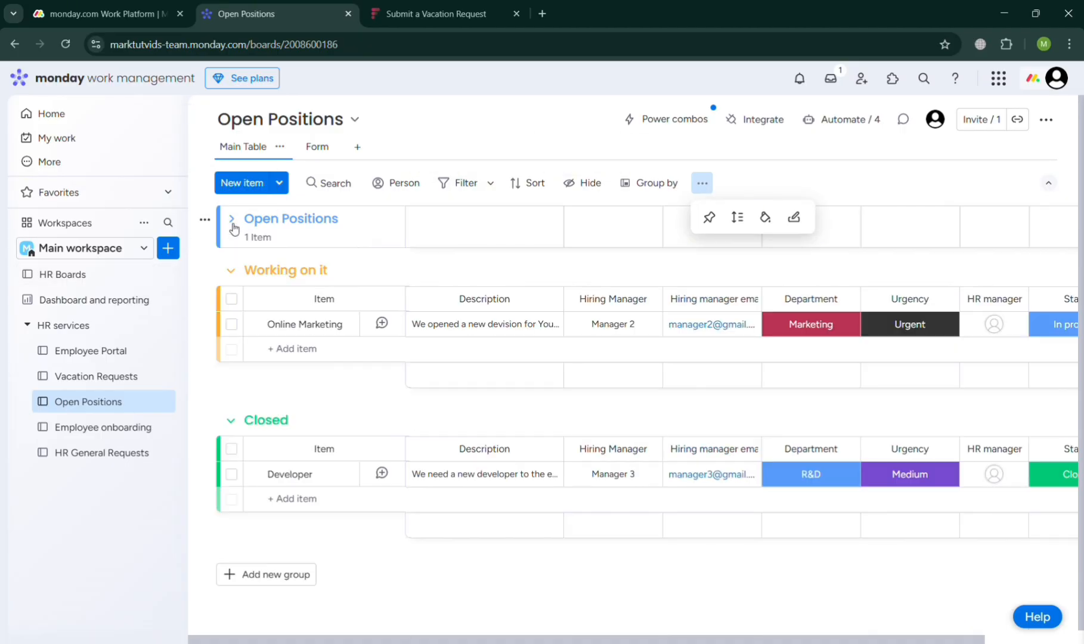
click(231, 270)
click(232, 324)
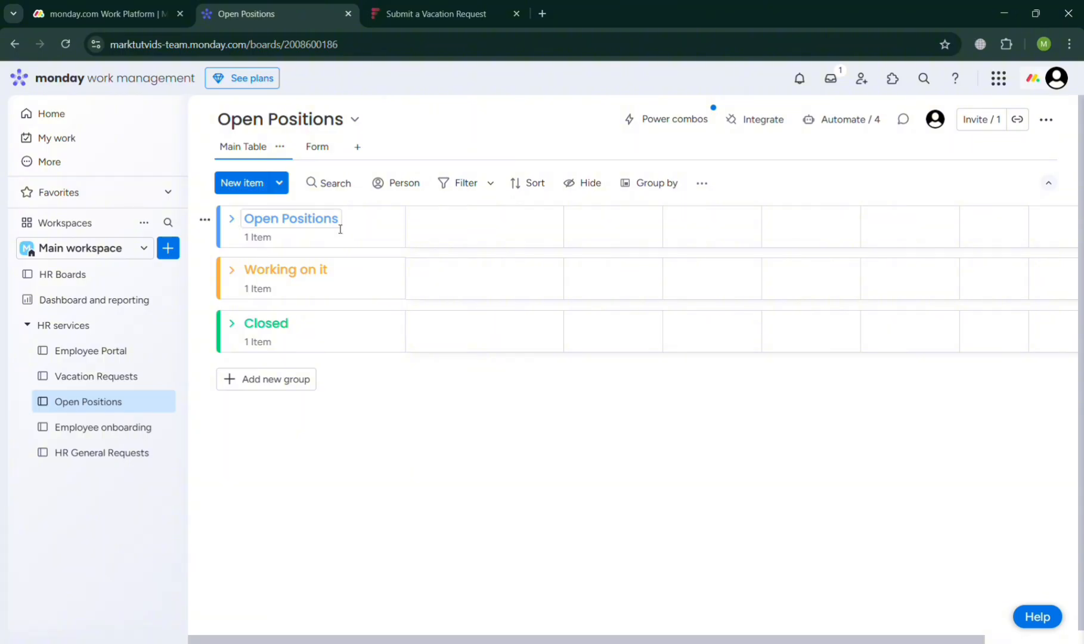
- Open the Employee onboarding board briefly, and switch to the HR General Requests board
click(124, 429)
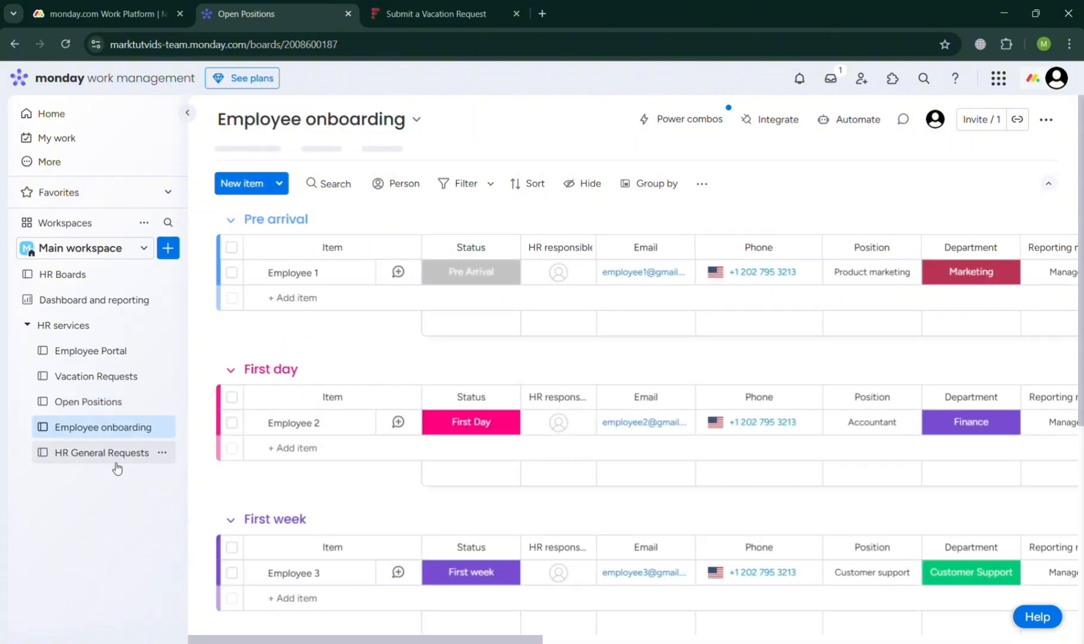
click(115, 456)
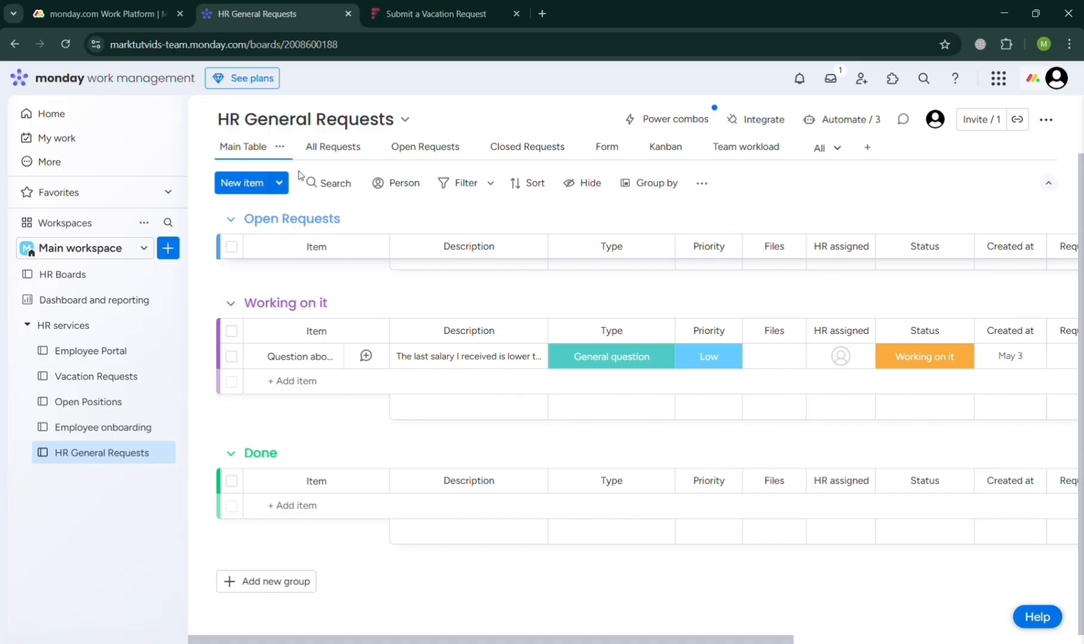
- View the HR General Requests board's All Requests, Open Requests and Closed Requests views in turn
click(368, 146)
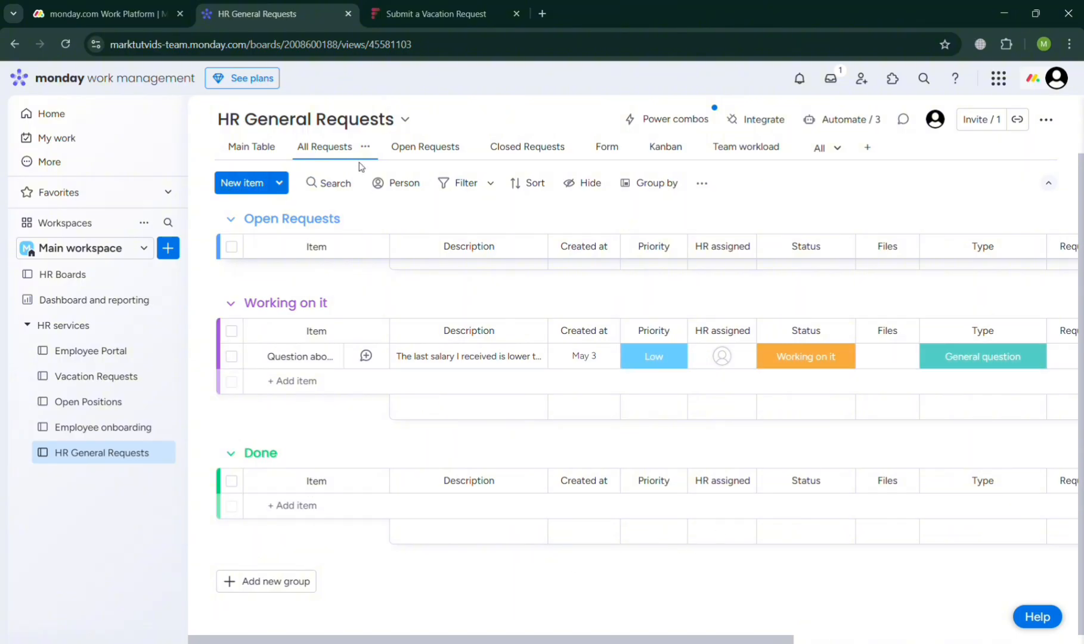
click(397, 152)
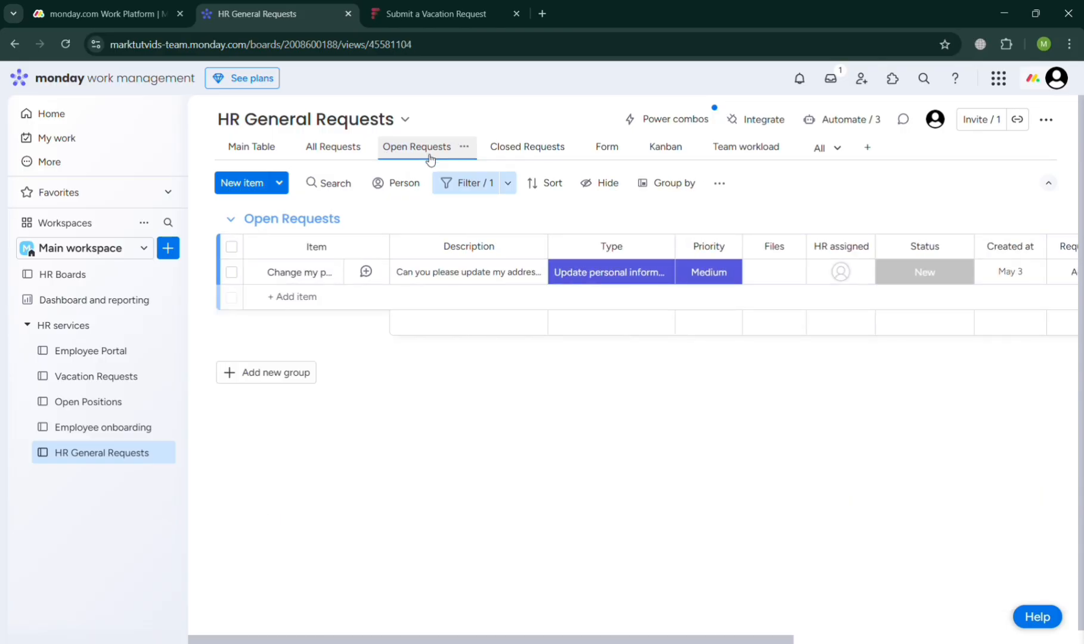
click(543, 146)
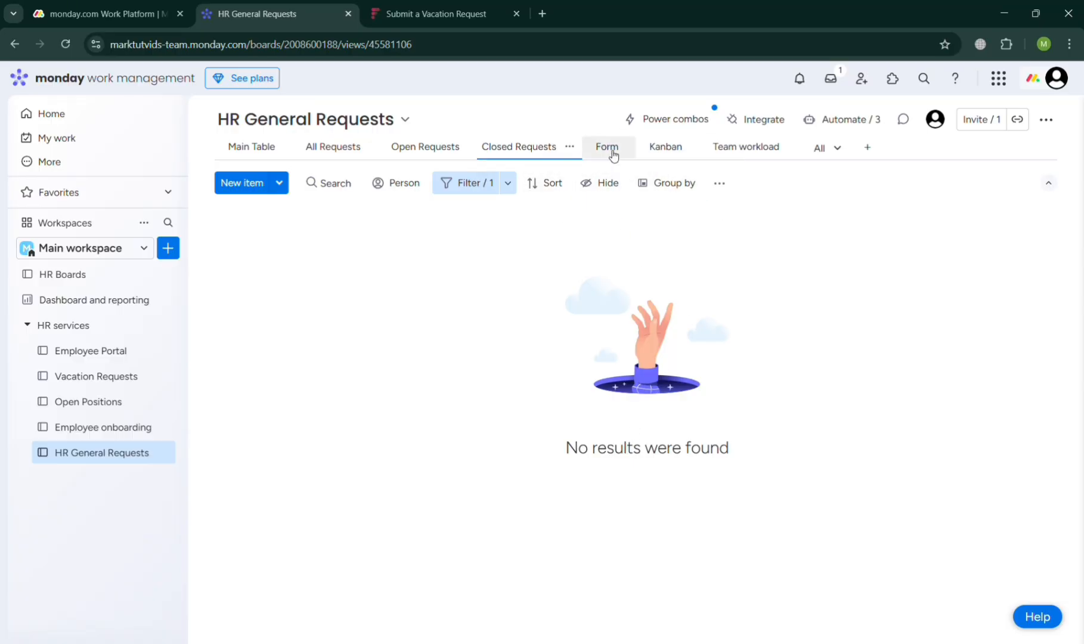
- Open the board's Form view and look through the questions of the Raise an HR Request form, down to the thank-you page
click(612, 156)
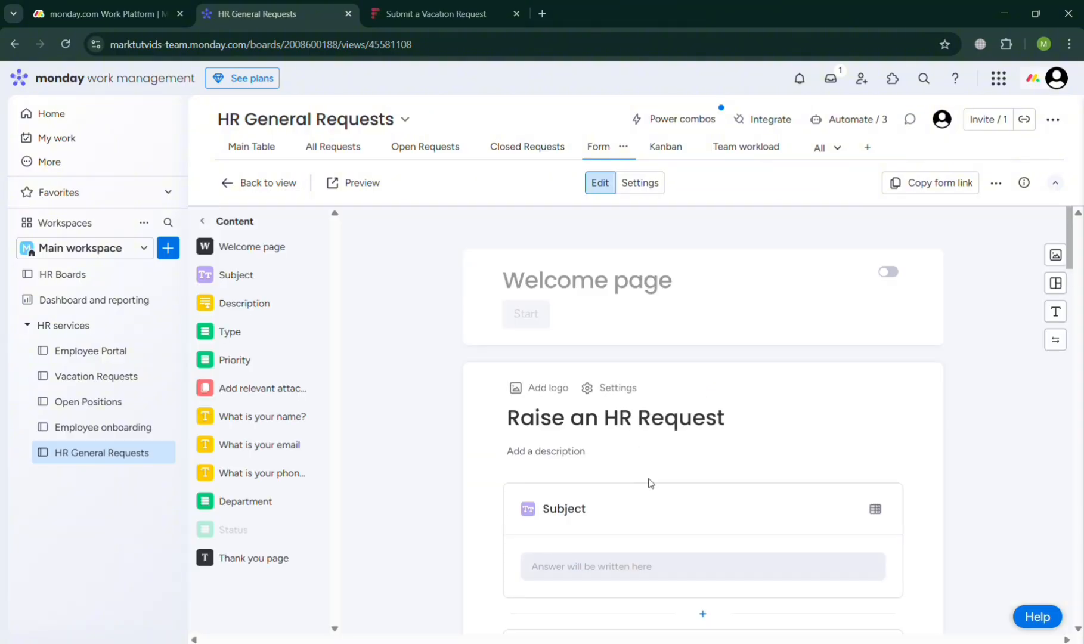
scroll(656, 493, down, 4)
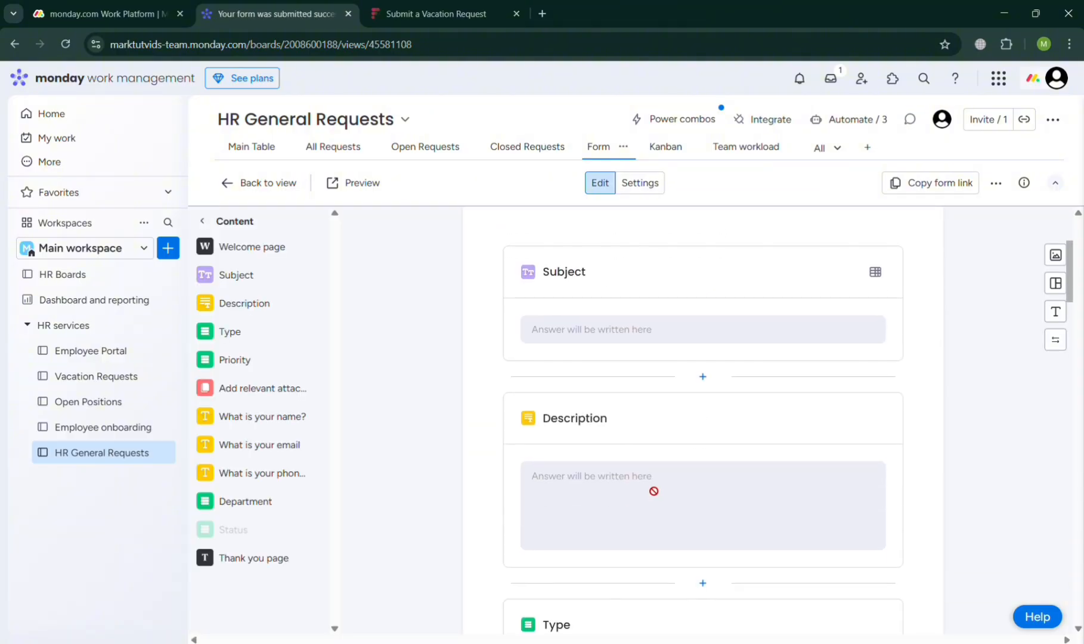
scroll(644, 501, down, 3)
scroll(644, 504, up, 4)
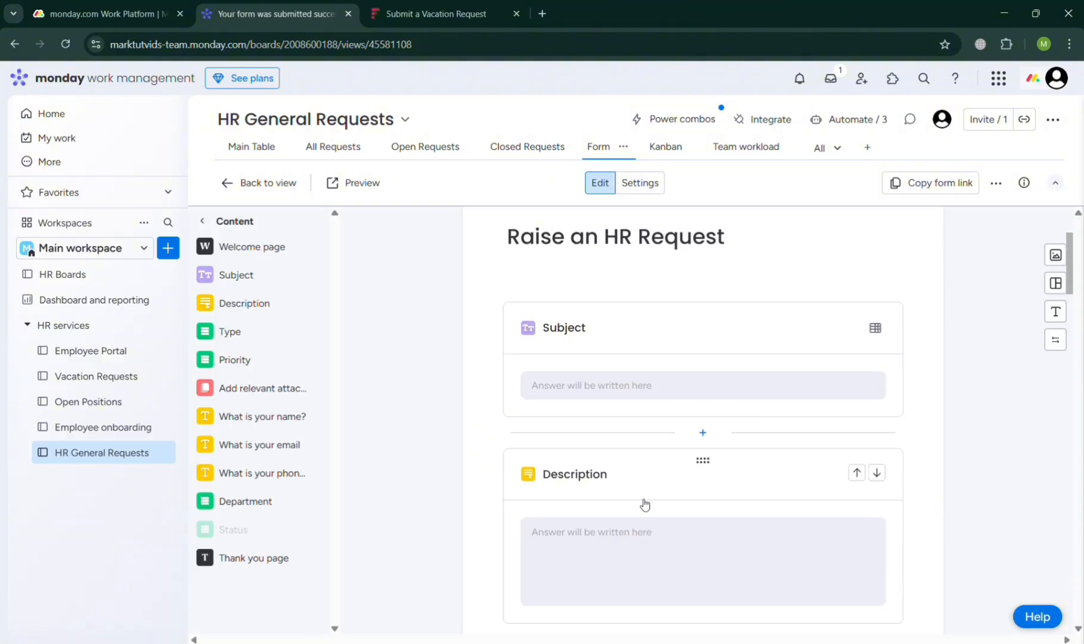
scroll(644, 504, down, 5)
scroll(646, 504, down, 2)
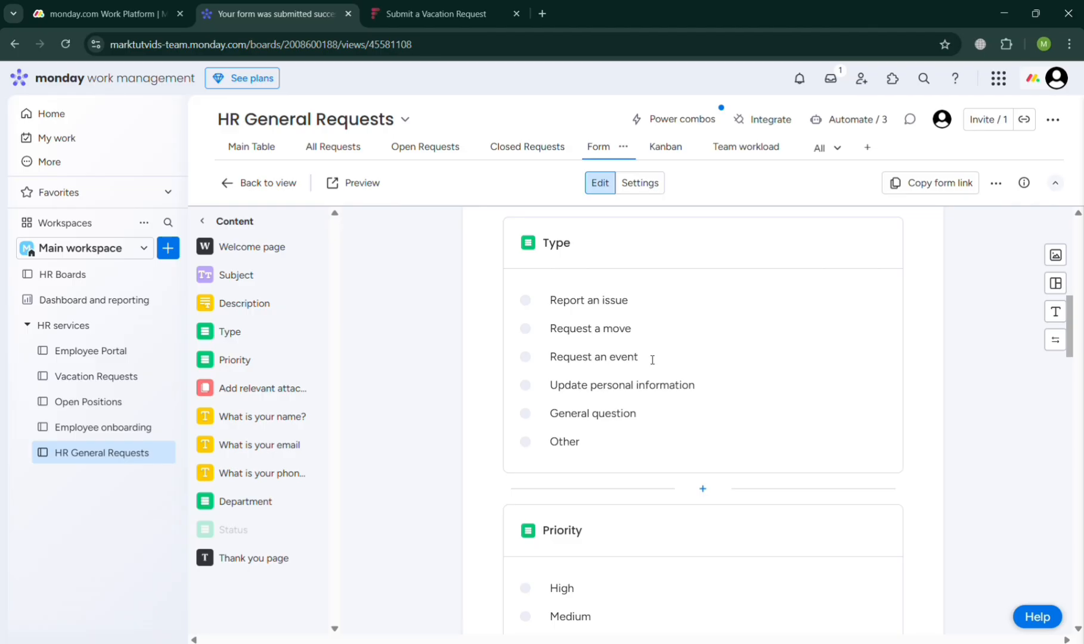
scroll(668, 466, down, 5)
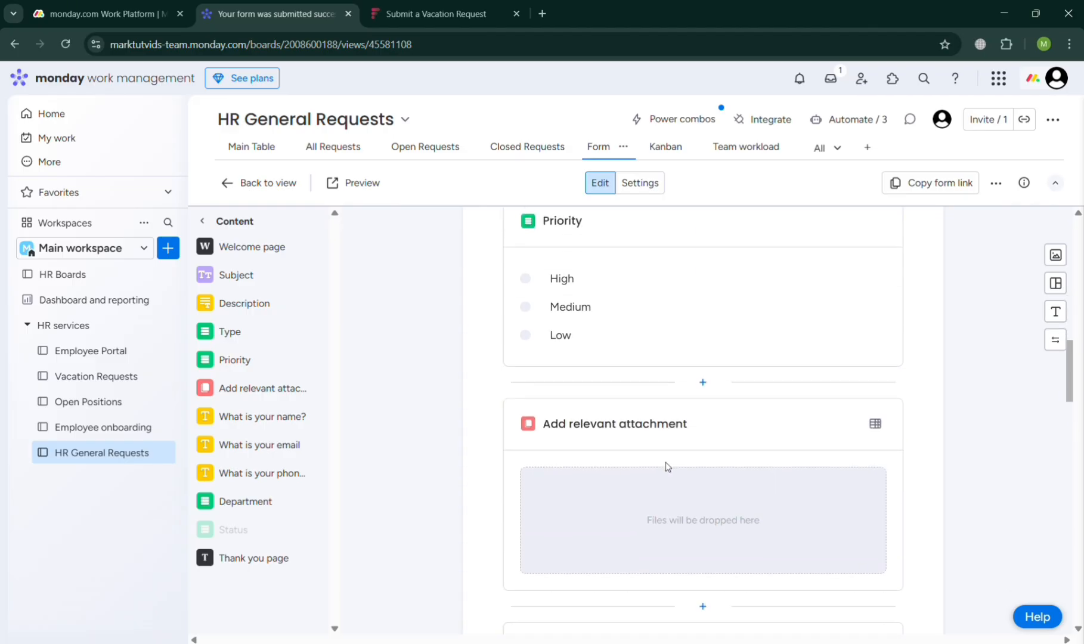
scroll(667, 467, down, 7)
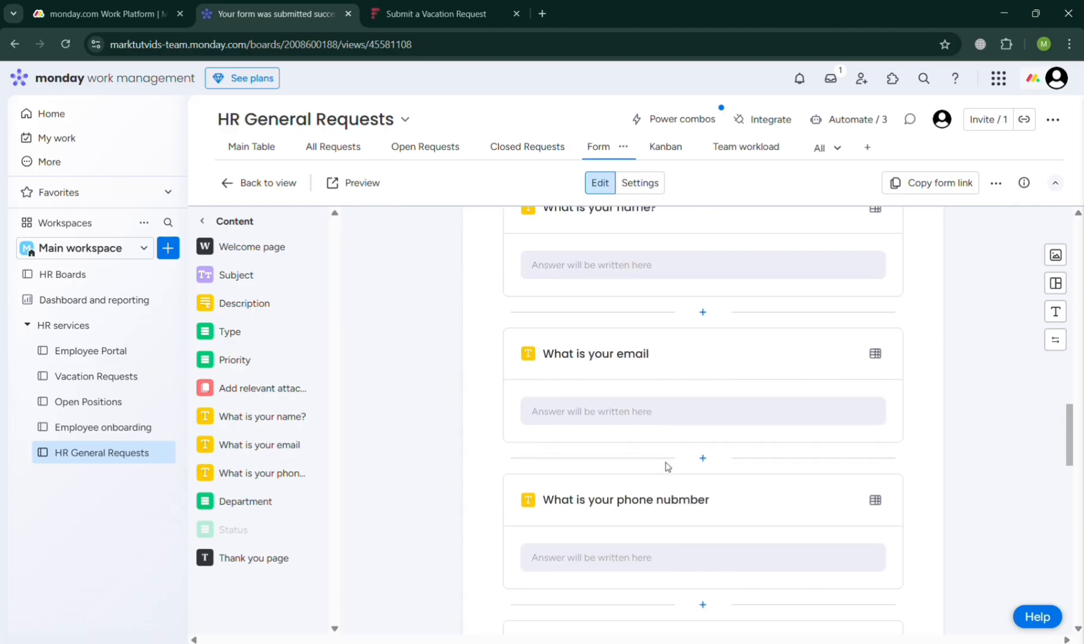
scroll(667, 466, down, 15)
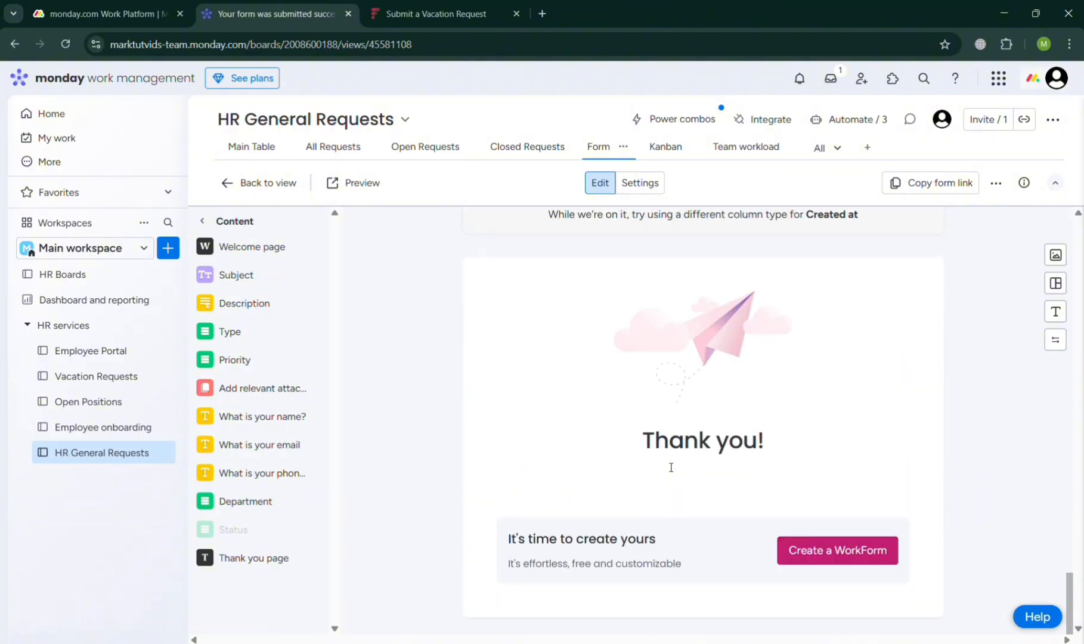
scroll(671, 467, up, 20)
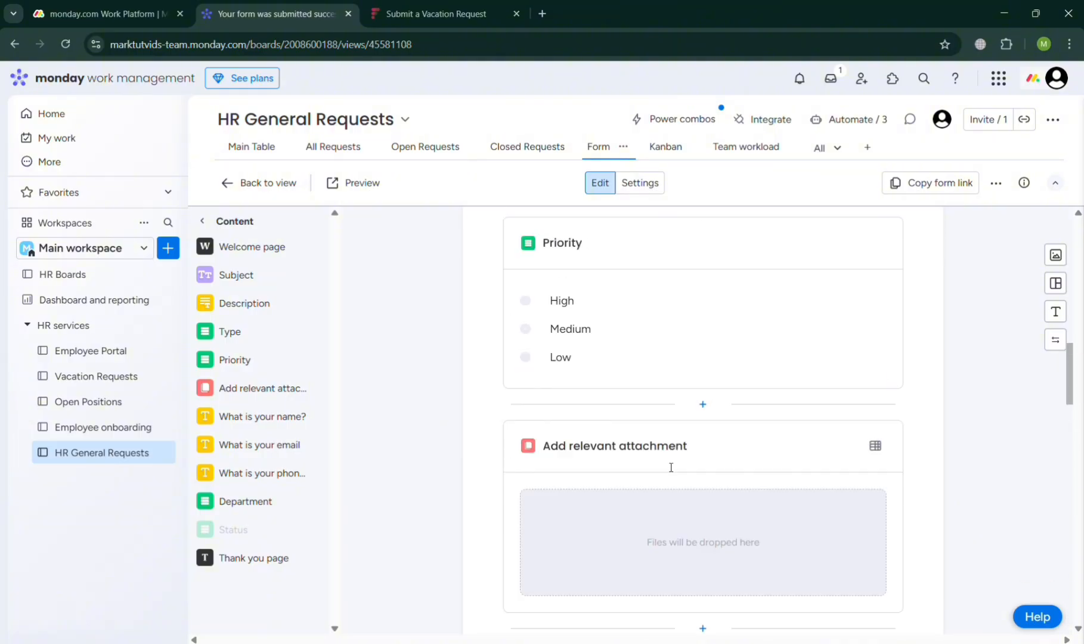